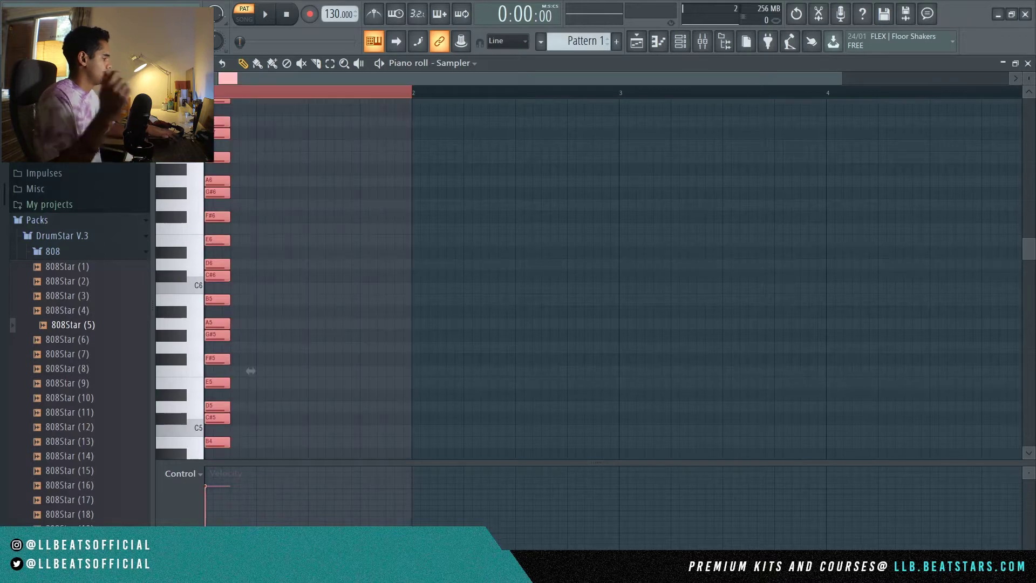
Step: Stretch the Sampler's scale guide notes to about bar 4 and place the melody's first note on F#4 in the AGM channel
{"action": "left_click_drag", "start_coordinate": [256, 130], "coordinate": [841, 171]}
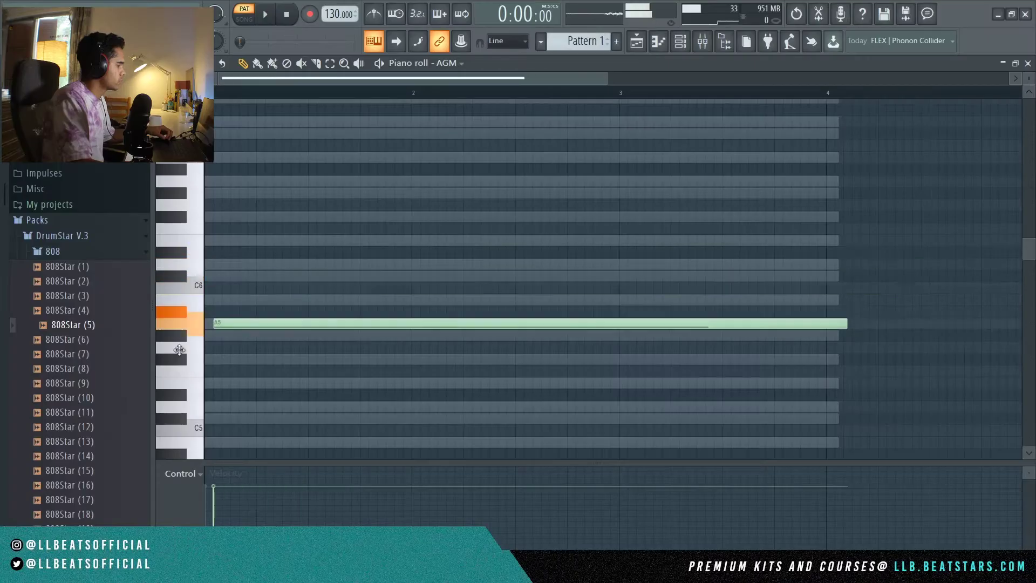
{"action": "scroll", "coordinate": [159, 289], "scroll_direction": "up", "scroll_amount": 3}
{"action": "scroll", "coordinate": [159, 289], "scroll_direction": "down", "scroll_amount": 4}
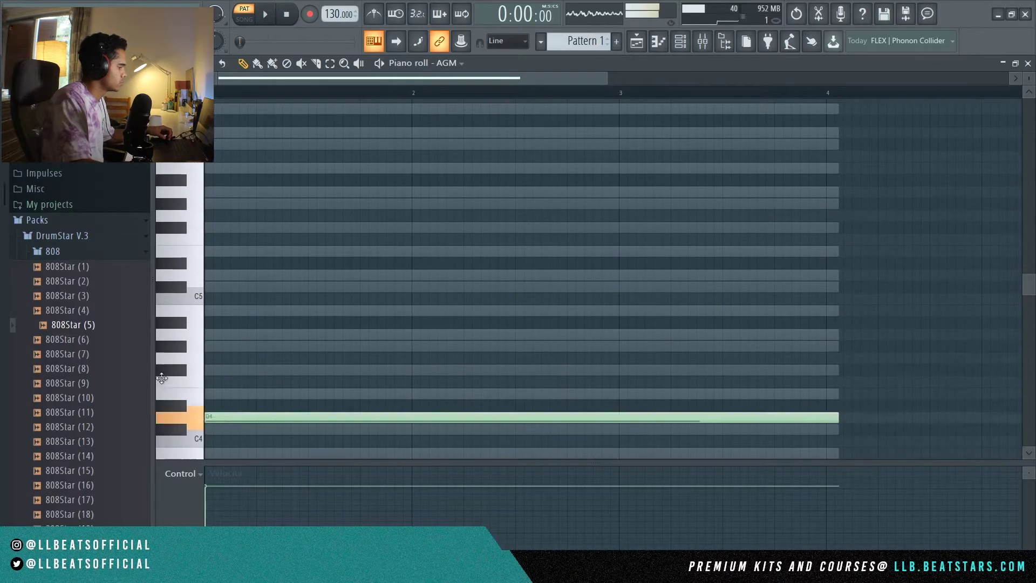
{"action": "left_click_drag", "start_coordinate": [159, 289], "coordinate": [216, 372]}
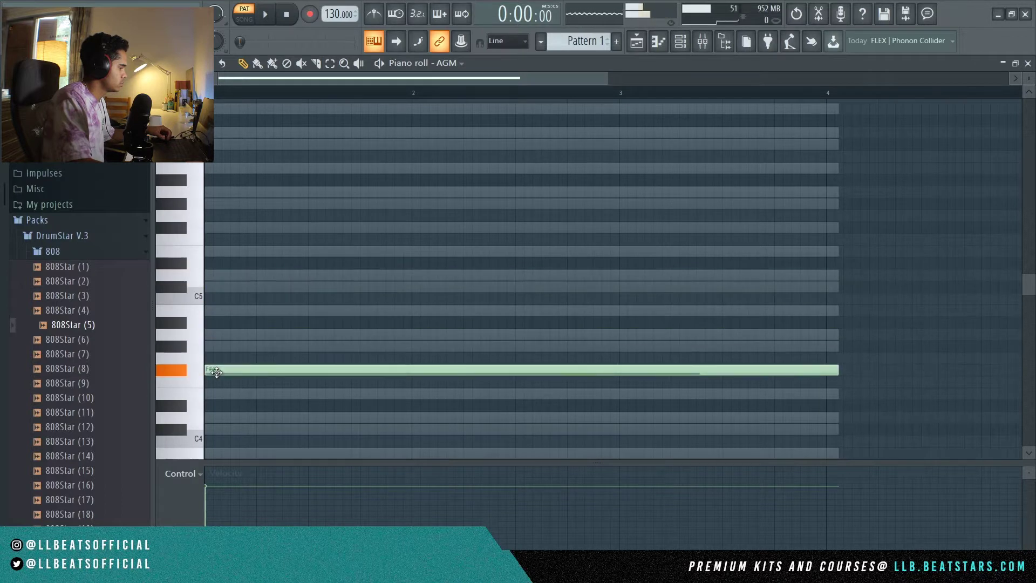
Step: Set the project tempo to 115 BPM with the Tempo tapper
{"action": "right_click", "coordinate": [339, 14]}
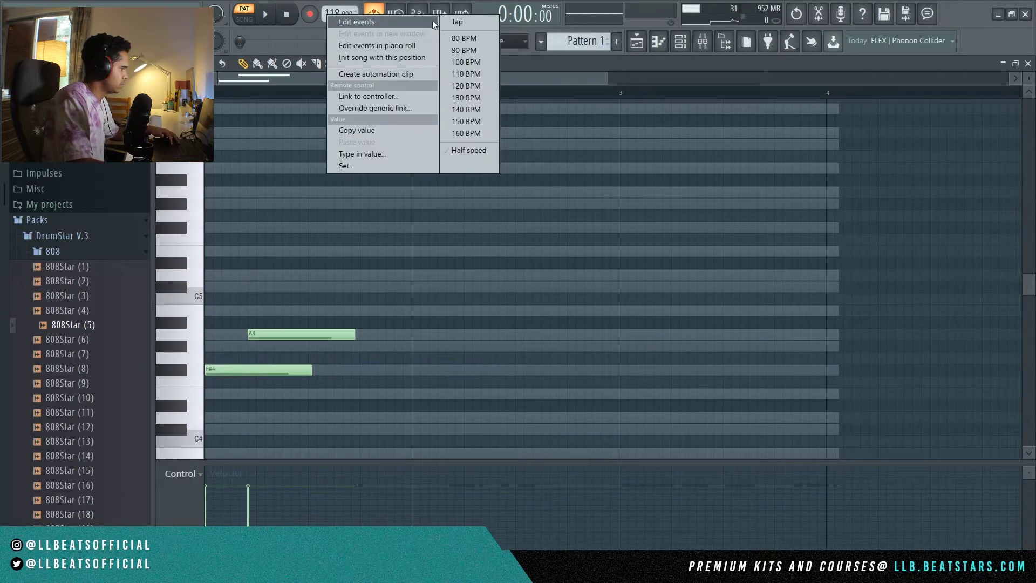
{"action": "left_click", "coordinate": [462, 22]}
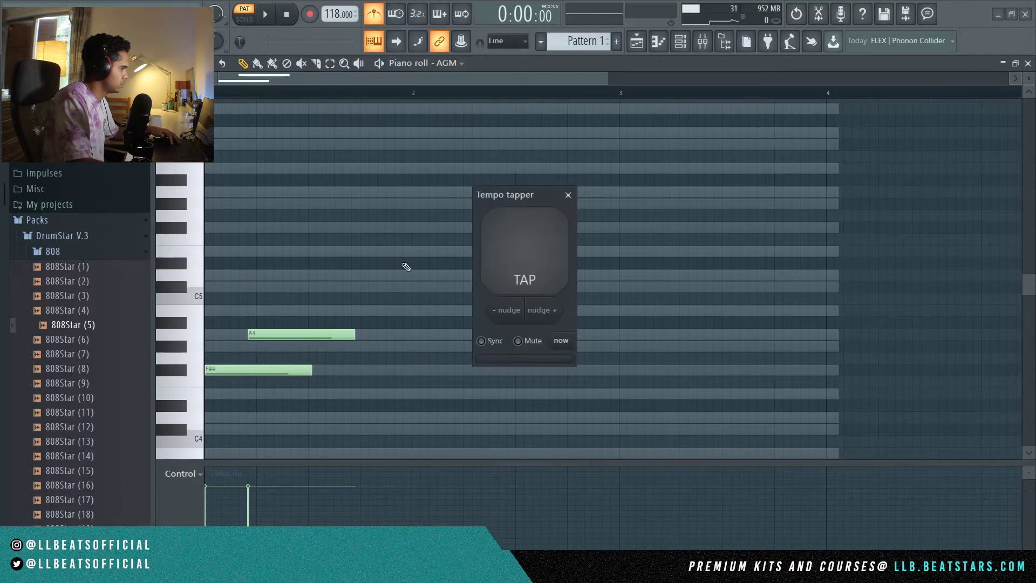
{"action": "left_click", "coordinate": [512, 250]}
{"action": "left_click", "coordinate": [520, 237]}
{"action": "left_click", "coordinate": [569, 194]}
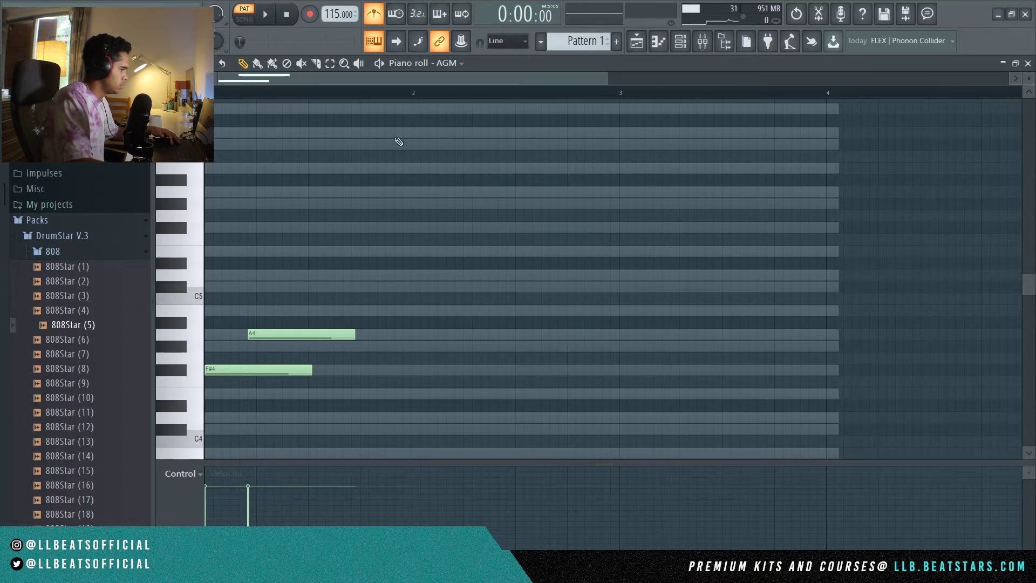
Step: Build the bar 1 melody above F#4 by adding A4, D5 and a short C#5 in rising order, checking it by playback
{"action": "key", "text": "space"}
{"action": "key", "text": "space"}
{"action": "left_click_drag", "start_coordinate": [270, 276], "coordinate": [256, 276]}
{"action": "key", "text": "space"}
{"action": "key", "text": "space"}
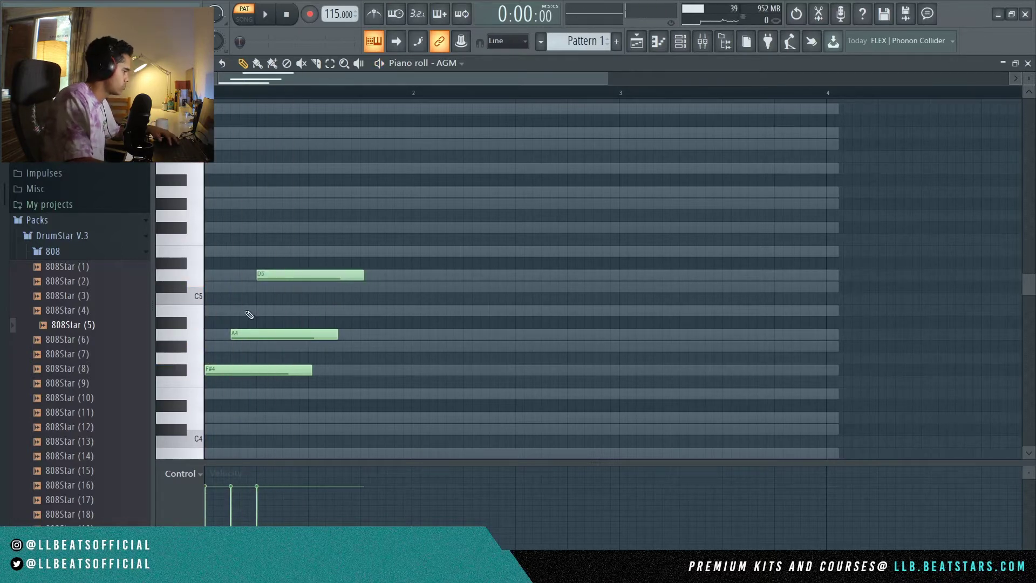
{"action": "scroll", "coordinate": [248, 311], "scroll_direction": "down", "scroll_amount": 3}
{"action": "left_click", "coordinate": [247, 204]}
{"action": "key", "text": "space"}
{"action": "key", "text": "space"}
{"action": "scroll", "coordinate": [300, 202], "scroll_direction": "up", "scroll_amount": 2}
{"action": "key", "text": "space"}
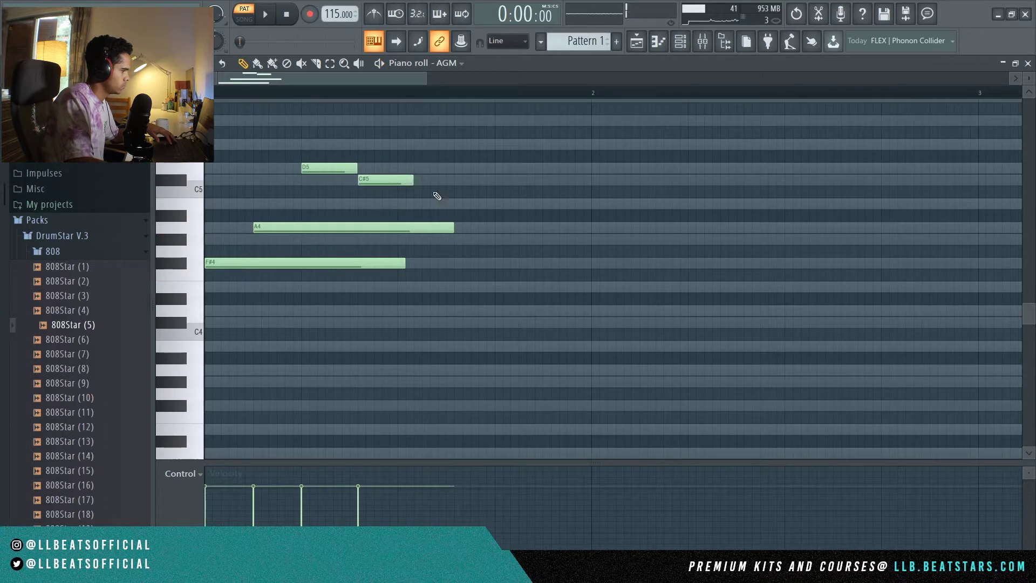
Step: Add a B note late in bar 1 and continue into bar 2 with A5, C#6 and E6, with the melody an octave higher
{"action": "left_click", "coordinate": [448, 204]}
{"action": "left_click_drag", "start_coordinate": [621, 287], "coordinate": [620, 311]}
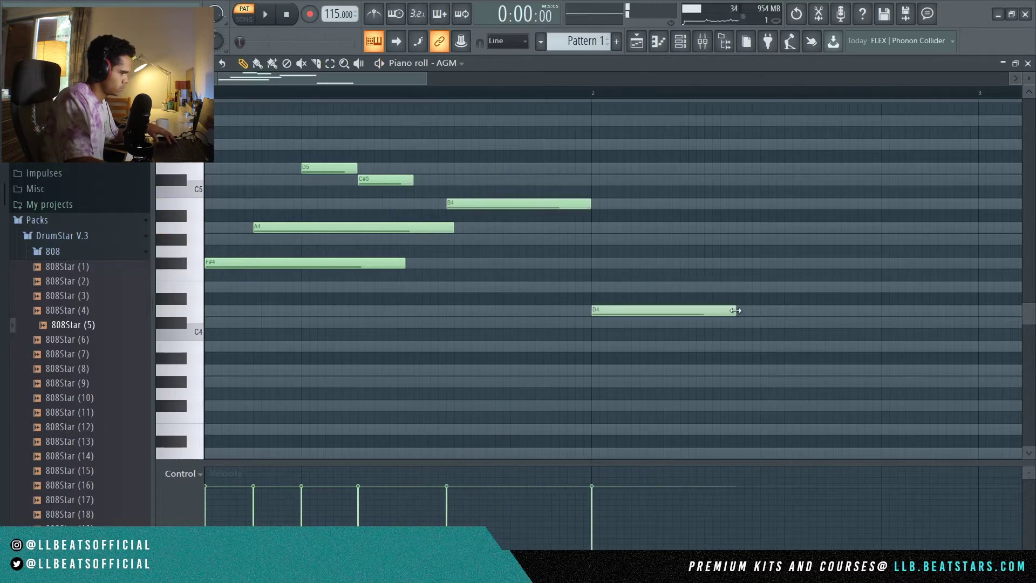
{"action": "left_click_drag", "start_coordinate": [329, 287], "coordinate": [329, 275]}
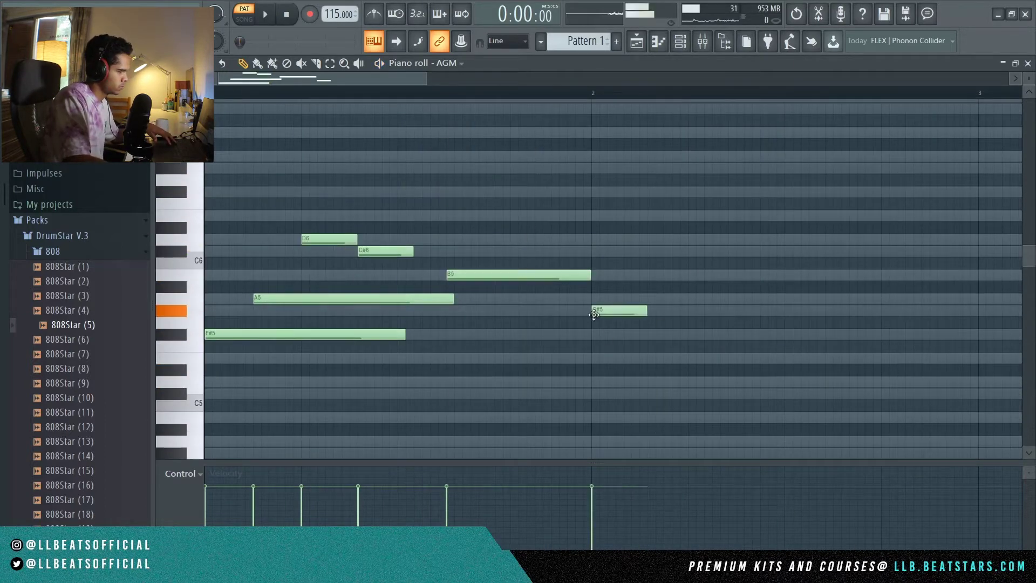
{"action": "left_click_drag", "start_coordinate": [648, 310], "coordinate": [768, 310]}
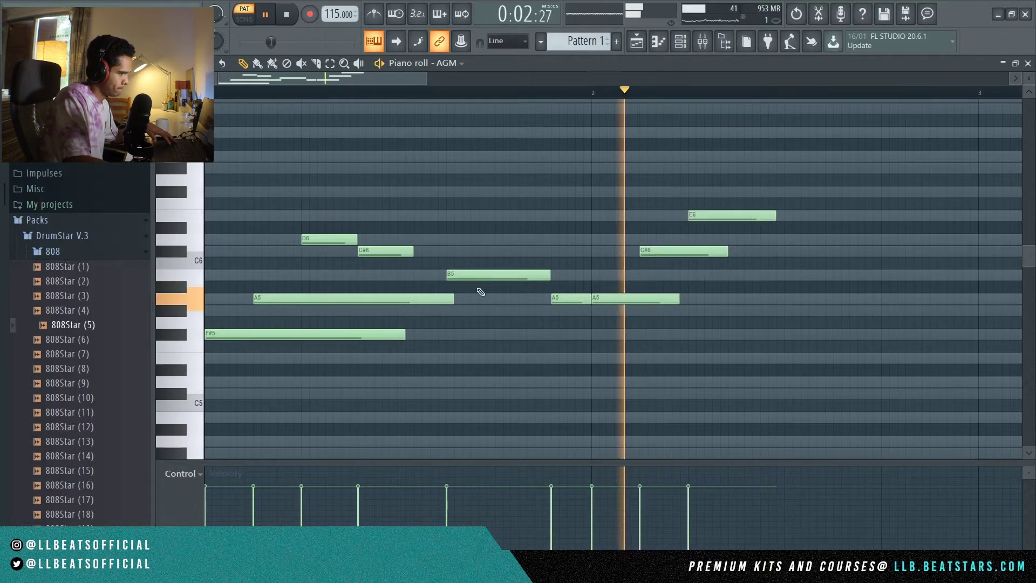
Step: Trim the first A5 to where B5 starts, adjust the short A5 before bar 2, and add D6 after E6
{"action": "left_click_drag", "start_coordinate": [453, 299], "coordinate": [446, 299]}
{"action": "left_click_drag", "start_coordinate": [563, 301], "coordinate": [590, 299]}
{"action": "left_click", "coordinate": [752, 241]}
{"action": "left_click_drag", "start_coordinate": [753, 243], "coordinate": [739, 243]}
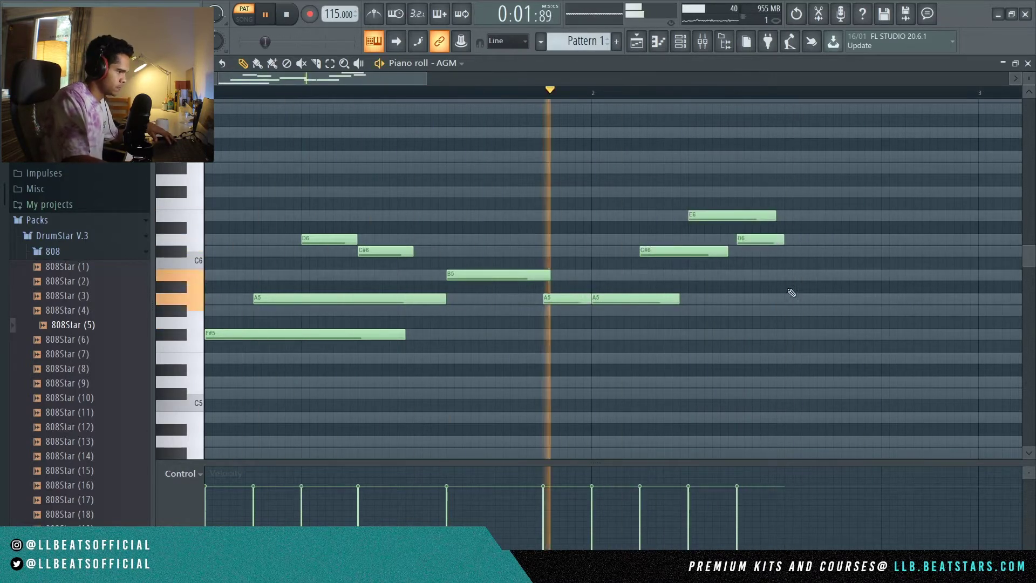
Step: Add a C#6 held until bar 3, and extend F#5 to bar 2 and the bar 2 A5 to bar 3
{"action": "left_click", "coordinate": [789, 252]}
{"action": "left_click_drag", "start_coordinate": [831, 252], "coordinate": [976, 252]}
{"action": "left_click_drag", "start_coordinate": [404, 334], "coordinate": [597, 335]}
{"action": "left_click_drag", "start_coordinate": [677, 299], "coordinate": [983, 328]}
Step: Start bar 3 with a long E5 and add staggered G#5, C#6 and B5 notes above it
{"action": "scroll", "coordinate": [555, 356], "scroll_direction": "down", "scroll_amount": 3}
{"action": "left_click", "coordinate": [556, 357]}
{"action": "key", "text": "space"}
{"action": "left_click", "coordinate": [595, 312]}
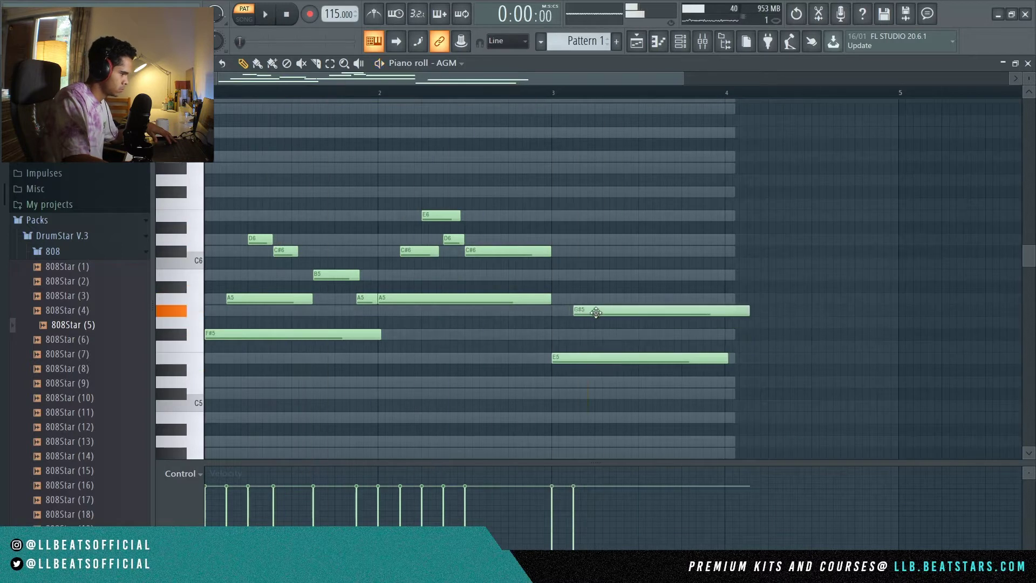
{"action": "right_click", "coordinate": [595, 312]}
{"action": "key", "text": "space"}
{"action": "left_click", "coordinate": [578, 310]}
{"action": "left_click", "coordinate": [599, 251]}
{"action": "left_click", "coordinate": [621, 274]}
Step: Add an A5 in the second half of bar 3 and shorten the B5, C#6 and A5 notes toward bar 4
{"action": "key", "text": "shift+Left"}
{"action": "left_click_drag", "start_coordinate": [770, 275], "coordinate": [680, 275]}
{"action": "left_click", "coordinate": [685, 299]}
{"action": "left_click_drag", "start_coordinate": [597, 310], "coordinate": [619, 310]}
{"action": "left_click_drag", "start_coordinate": [599, 251], "coordinate": [632, 274]}
{"action": "left_click_drag", "start_coordinate": [771, 251], "coordinate": [731, 251]}
{"action": "left_click_drag", "start_coordinate": [766, 299], "coordinate": [682, 297]}
Step: Add C#5, E5 and G#5 in bar 4 with a D5 leading in, and shorten bar 3's E5
{"action": "left_click", "coordinate": [728, 394]}
{"action": "left_click", "coordinate": [751, 358]}
{"action": "left_click", "coordinate": [773, 311]}
{"action": "left_click", "coordinate": [709, 383]}
{"action": "left_click_drag", "start_coordinate": [726, 358], "coordinate": [709, 359]}
{"action": "key", "text": "space"}
Step: Complete bar 4's melody by shortening the first G#5 and following it with B5, A5 and a closing G#5
{"action": "left_click_drag", "start_coordinate": [944, 312], "coordinate": [885, 335]}
{"action": "left_click", "coordinate": [818, 275]}
{"action": "key", "text": "space"}
{"action": "key", "text": "space"}
{"action": "key", "text": "space"}
{"action": "left_click", "coordinate": [849, 384]}
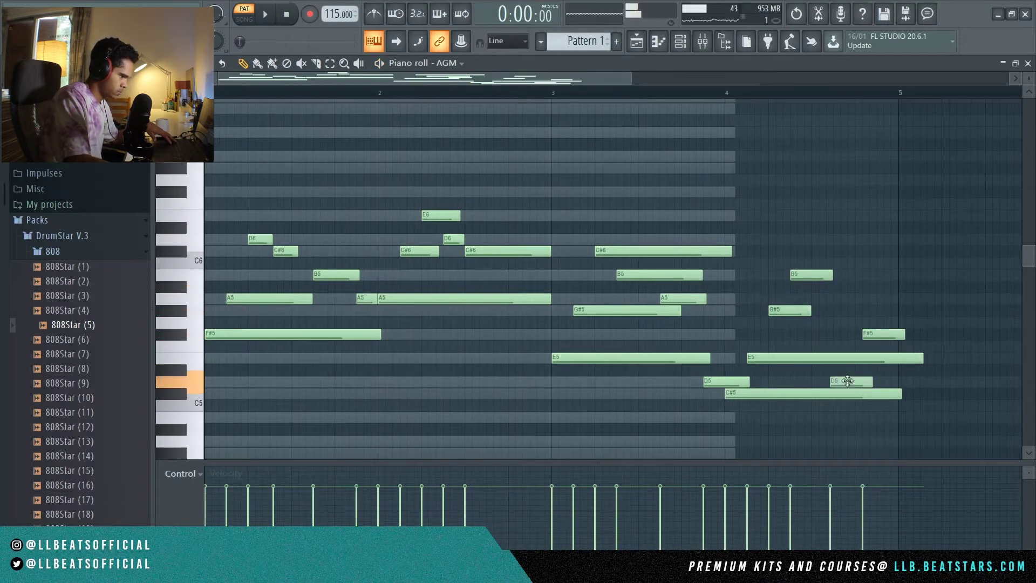
{"action": "left_click_drag", "start_coordinate": [849, 384], "coordinate": [849, 300]}
{"action": "key", "text": "space"}
{"action": "left_click_drag", "start_coordinate": [875, 334], "coordinate": [864, 310]}
{"action": "key", "text": "space"}
Step: Shorten the long C#5 and E5 in bar 4 so E5 ends at bar 5, and trim D5 to bar 4
{"action": "left_click_drag", "start_coordinate": [891, 352], "coordinate": [909, 408]}
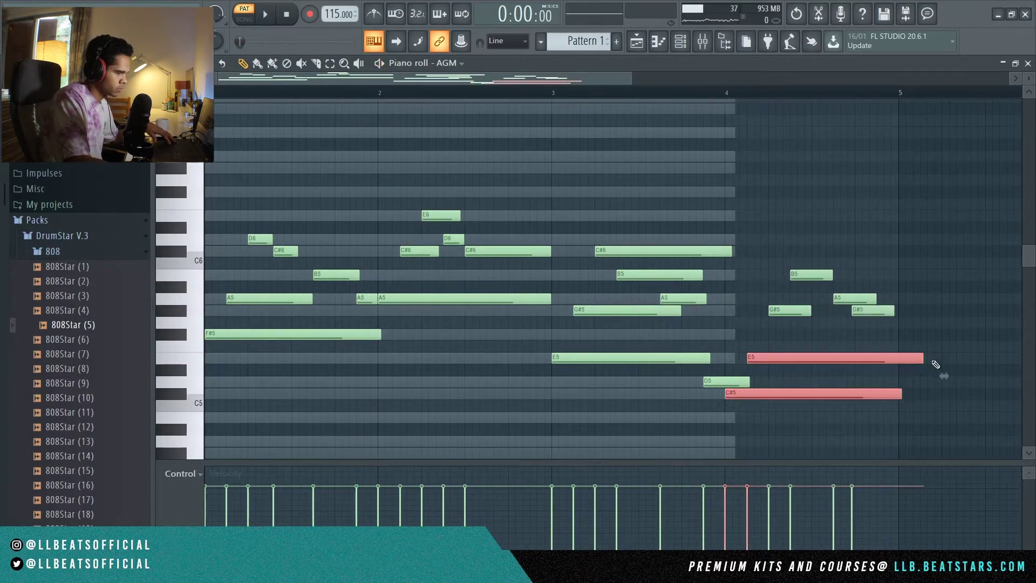
{"action": "left_click_drag", "start_coordinate": [922, 359], "coordinate": [897, 358]}
{"action": "left_click_drag", "start_coordinate": [749, 383], "coordinate": [727, 382]}
Step: Transpose the whole AGM melody down one octave and randomize its note velocities
{"action": "key", "text": "ctrl+Down"}
{"action": "scroll", "coordinate": [598, 297], "scroll_direction": "down", "scroll_amount": 3}
{"action": "key", "text": "space"}
{"action": "key", "text": "alt+r"}
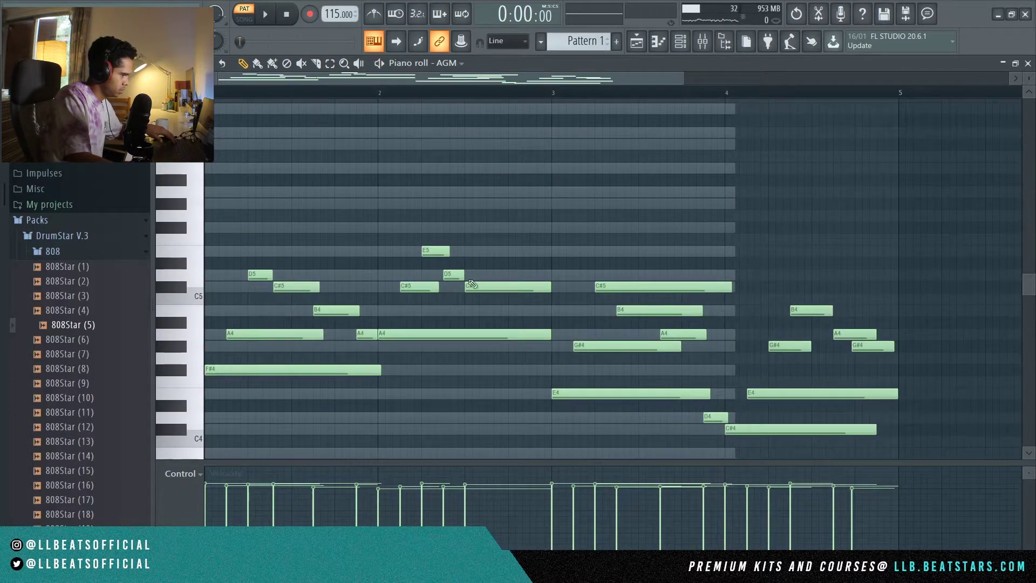
Step: Double the low root notes an octave higher with long F#5, A5, E5 and C#5 notes
{"action": "key", "text": "space"}
{"action": "left_click", "coordinate": [400, 186]}
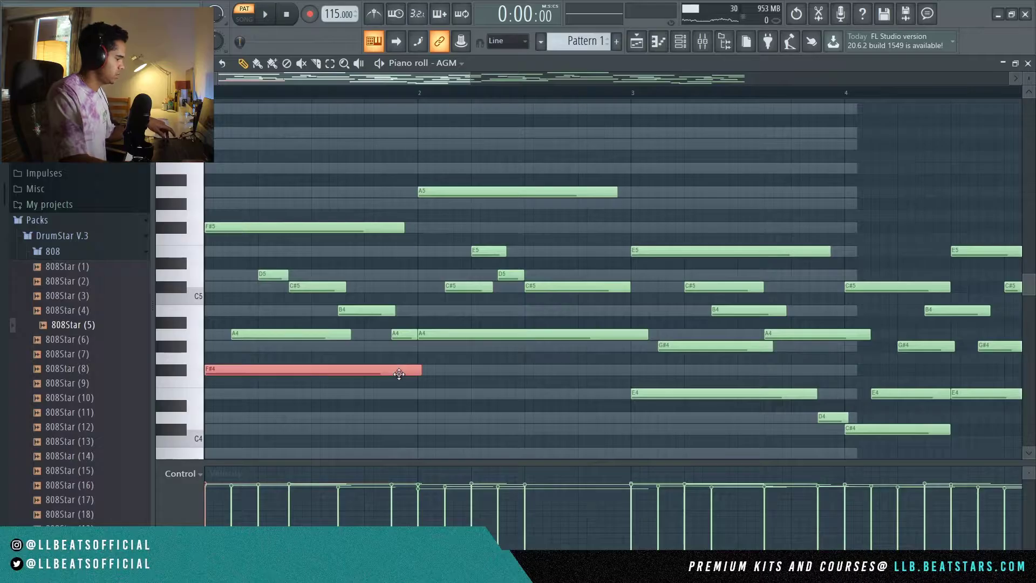
Step: Examine the melody's root progression by highlighting the low F#4, A4, E4 and C#4 notes in turn
{"action": "left_click", "coordinate": [464, 335]}
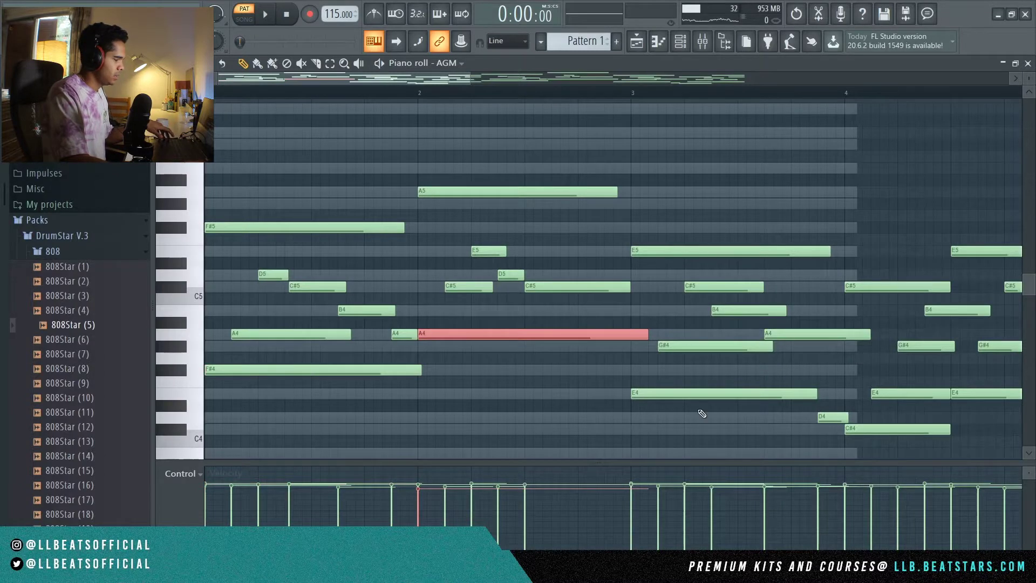
{"action": "left_click", "coordinate": [692, 394]}
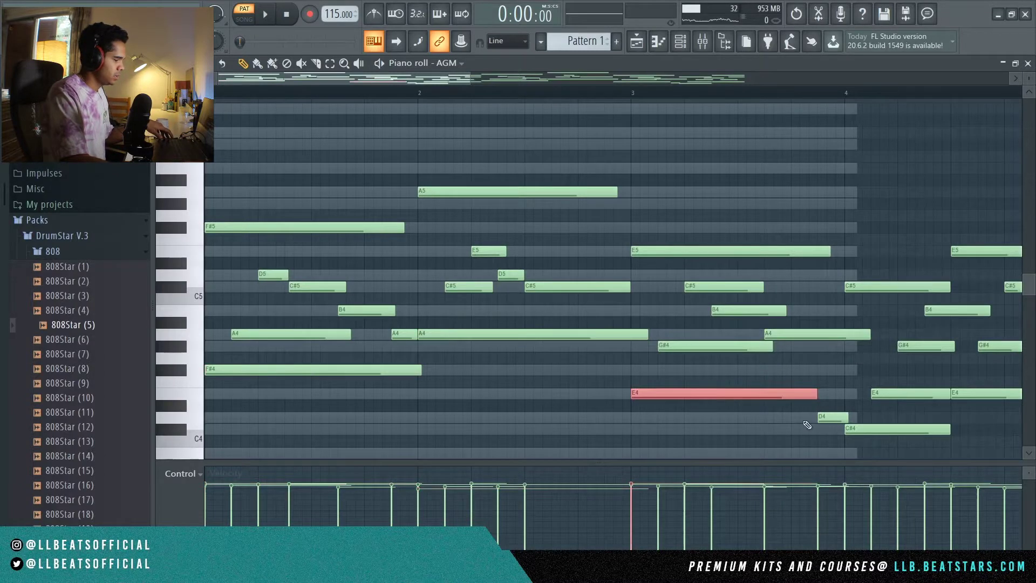
{"action": "left_click", "coordinate": [381, 372]}
{"action": "left_click", "coordinate": [470, 335]}
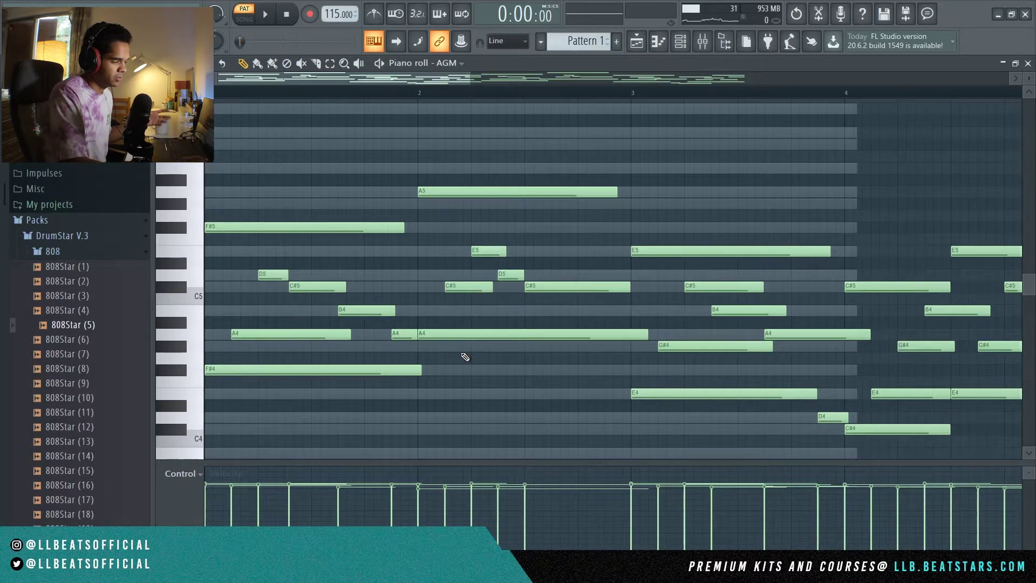
{"action": "left_click", "coordinate": [495, 333]}
{"action": "left_click", "coordinate": [685, 395]}
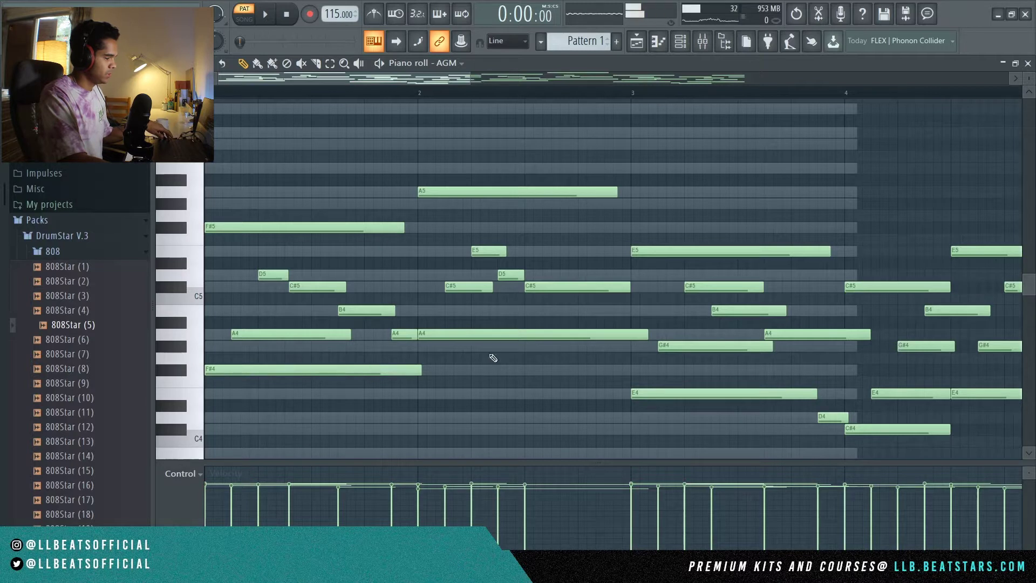
{"action": "left_click", "coordinate": [667, 395], "text": "ctrl"}
{"action": "left_click", "coordinate": [873, 430], "text": "ctrl"}
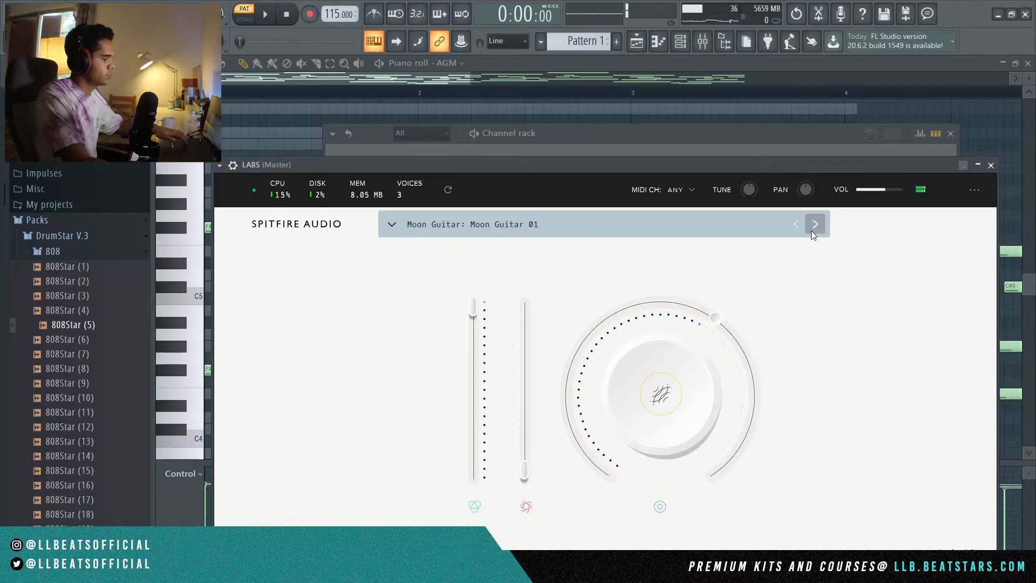
Step: Switch LABS to the preset after Moon Guitar 01, and paste the melody into the LABS channel for playback
{"action": "left_click", "coordinate": [814, 227]}
{"action": "left_click", "coordinate": [678, 133]}
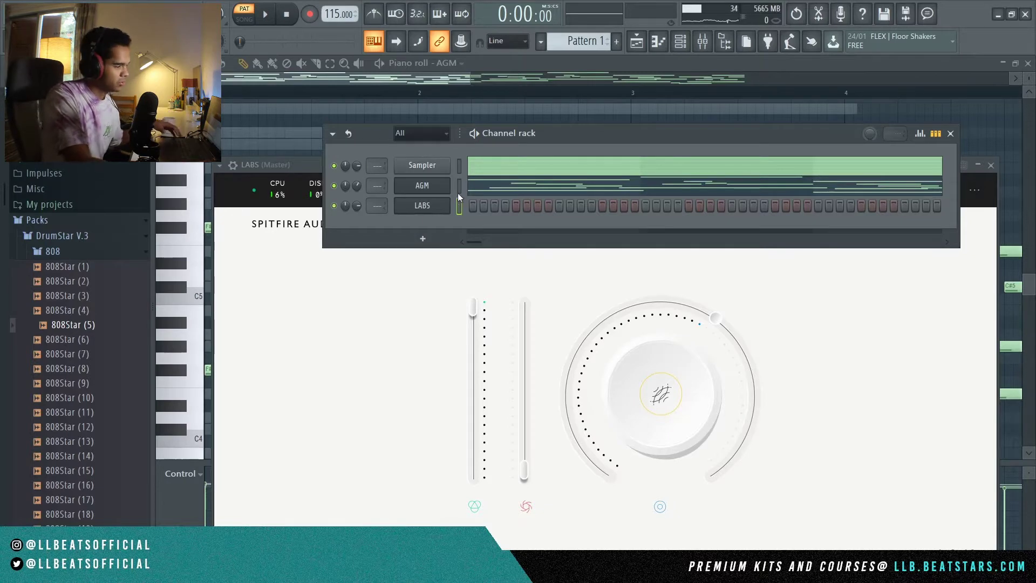
{"action": "left_click", "coordinate": [461, 209]}
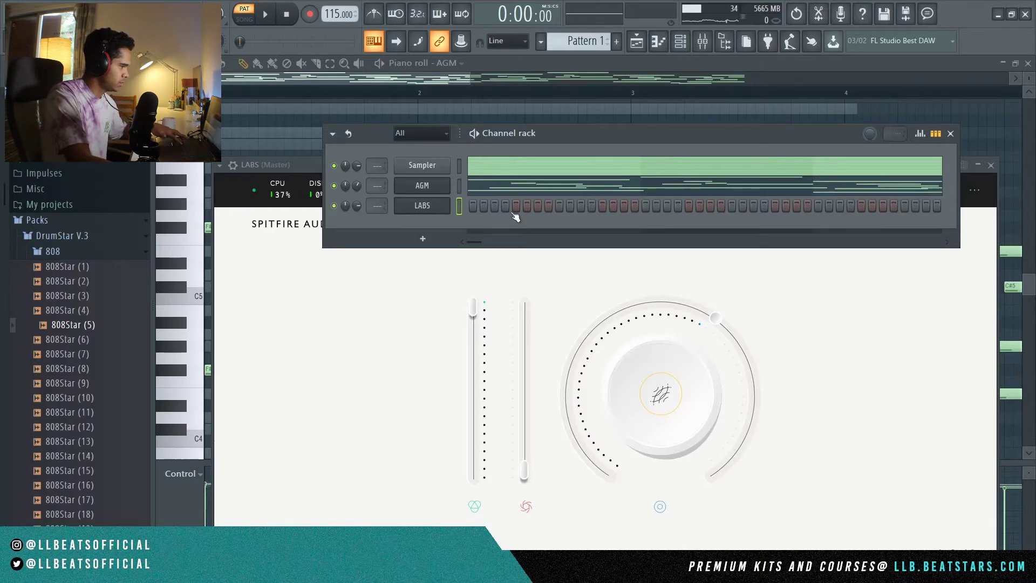
{"action": "key", "text": "ctrl+v"}
{"action": "left_click", "coordinate": [548, 210]}
{"action": "key", "text": "space"}
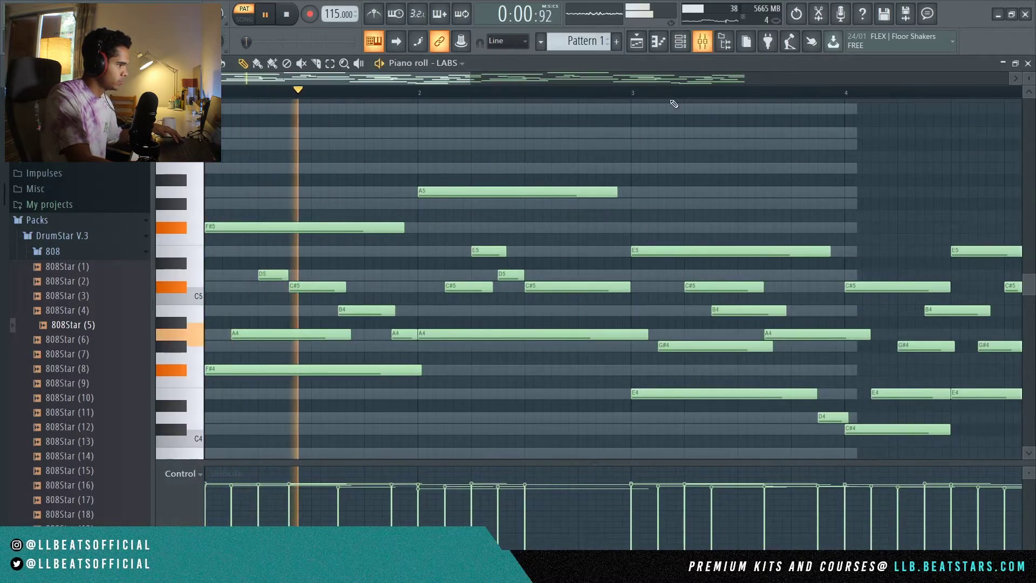
Step: Transpose the LABS melody up one octave, comparing both octaves during playback
{"action": "key", "text": "ctrl+Up"}
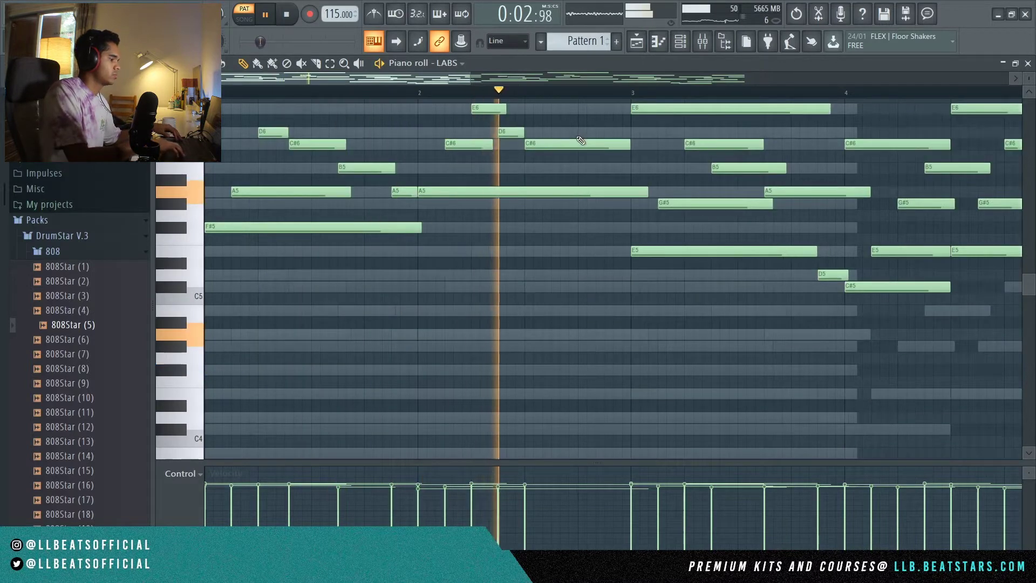
{"action": "key", "text": "ctrl+Down"}
{"action": "key", "text": "ctrl+Up"}
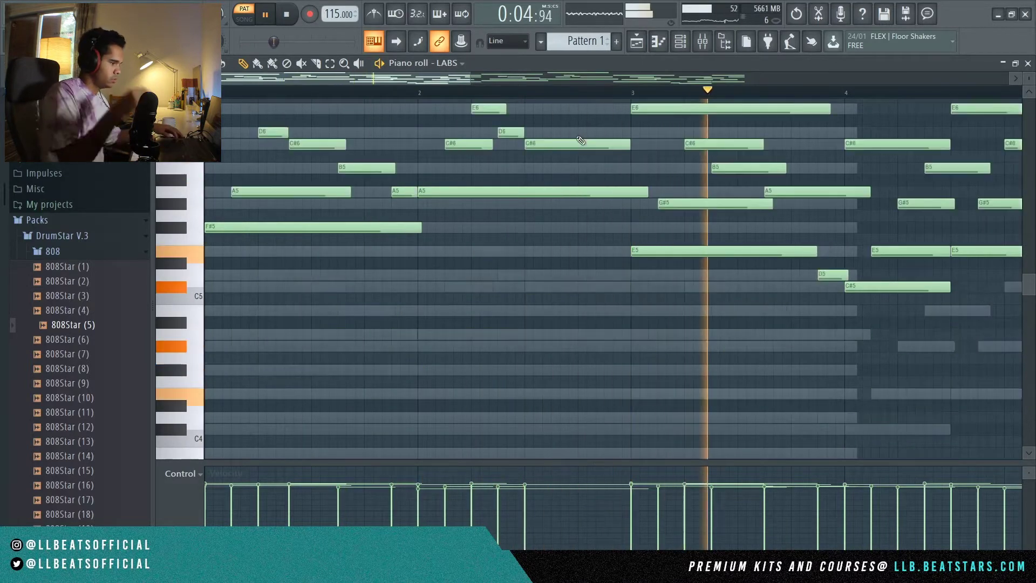
{"action": "left_click", "coordinate": [681, 42]}
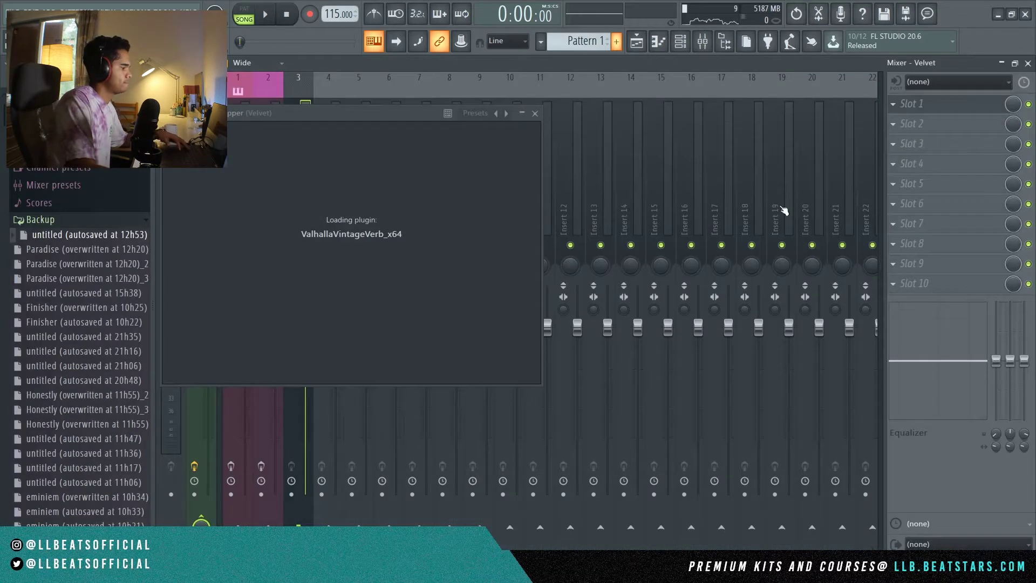
Step: Reduce the decay of ValhallaVintageVerb on the Velvet mixer track to about 1.5 s while the song plays
{"action": "key", "text": "space"}
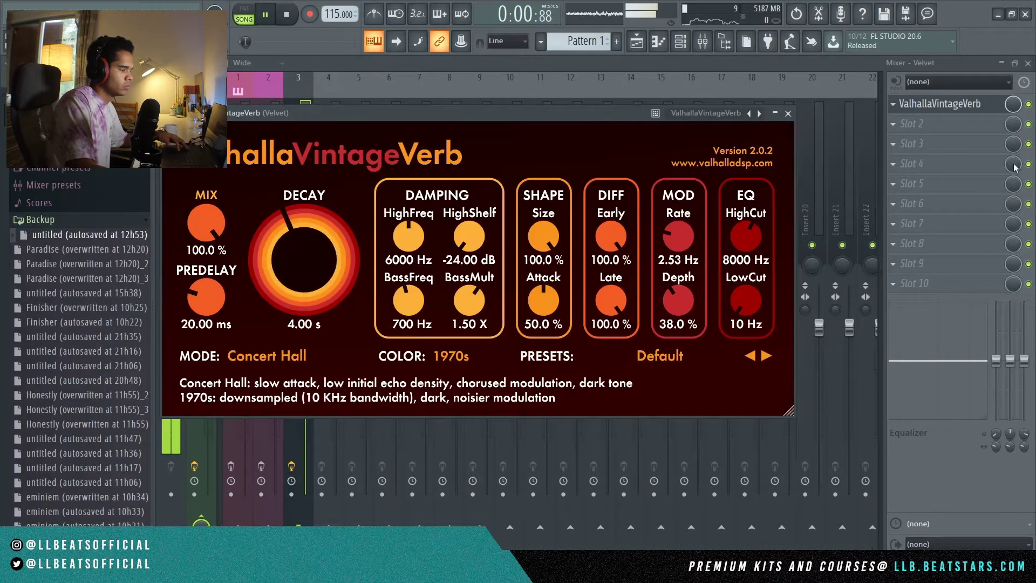
{"action": "left_click", "coordinate": [681, 42]}
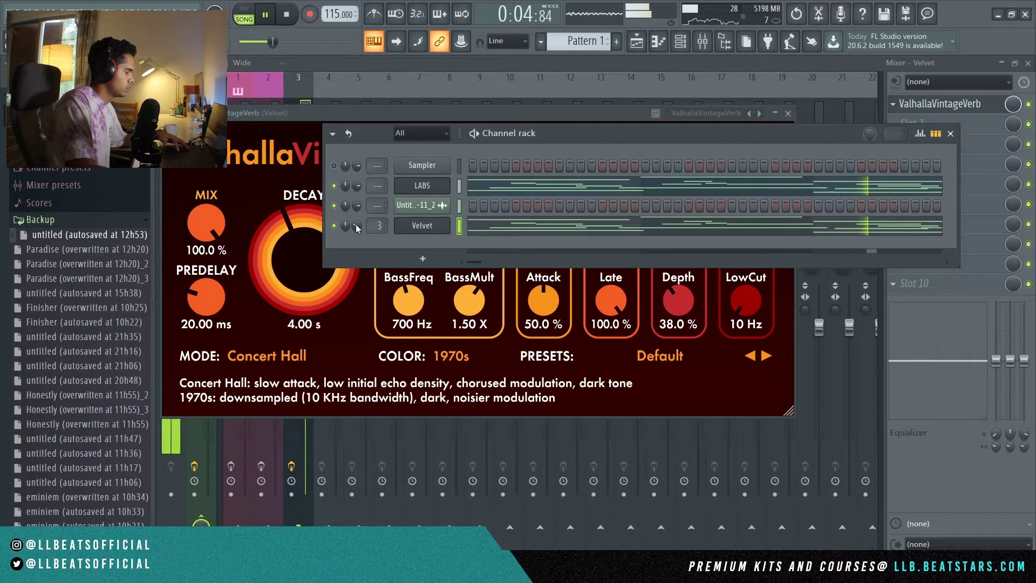
{"action": "left_click_drag", "start_coordinate": [319, 271], "coordinate": [289, 319]}
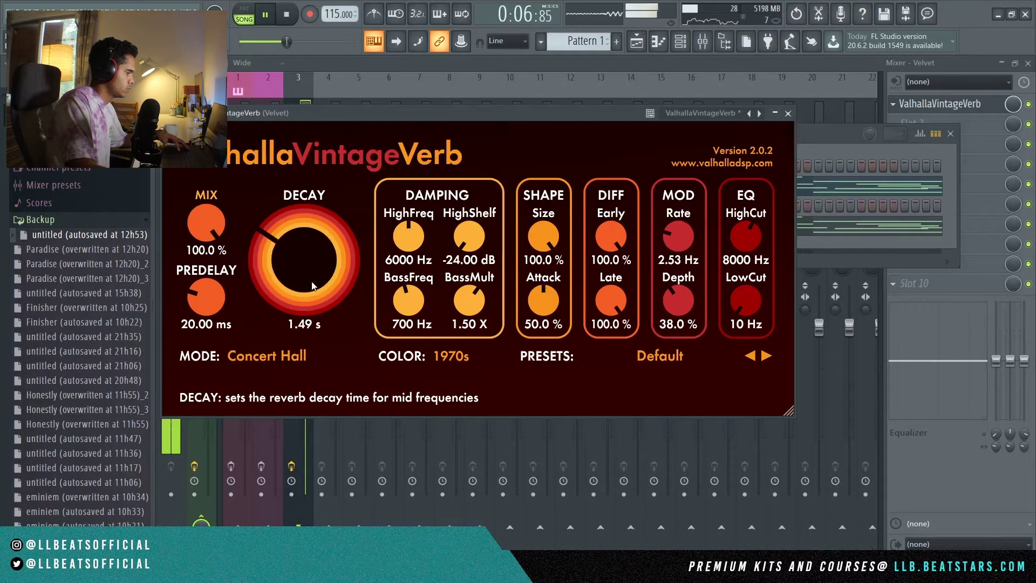
{"action": "left_click_drag", "start_coordinate": [312, 286], "coordinate": [311, 290]}
{"action": "left_click", "coordinate": [831, 124]}
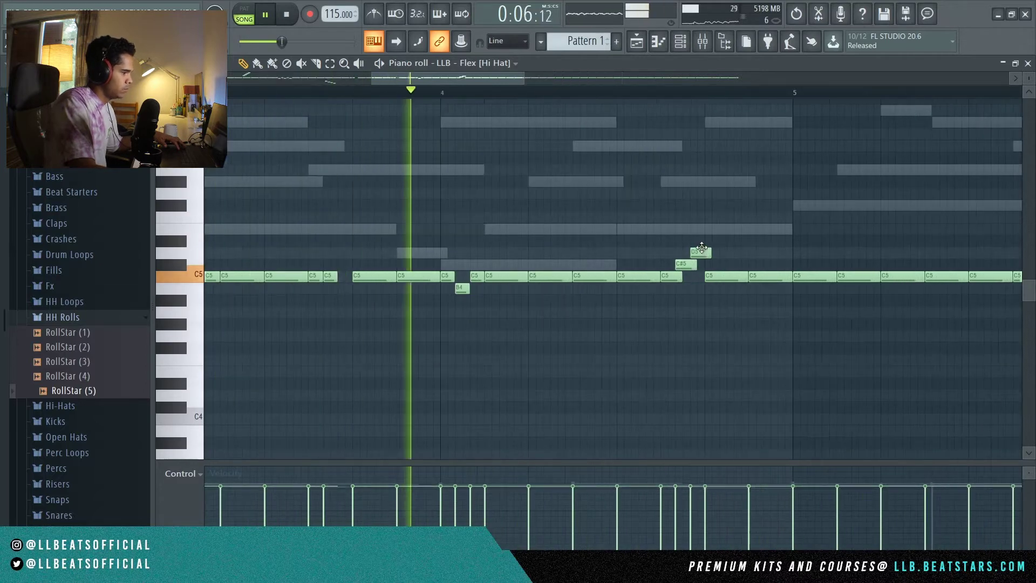
Step: Stop playback and delete a boxed group of notes from the LLB - Flex [Hi Hat] pattern
{"action": "key", "text": "space"}
{"action": "left_click_drag", "start_coordinate": [523, 79], "coordinate": [874, 78]}
{"action": "left_click_drag", "start_coordinate": [816, 224], "coordinate": [401, 330]}
{"action": "key", "text": "Delete"}
{"action": "mouse_move", "coordinate": [720, 276]}
{"action": "left_mouse_down"}
{"action": "mouse_move", "coordinate": [741, 274]}
{"action": "mouse_move", "coordinate": [721, 278]}
{"action": "left_mouse_up"}
Step: Load the 808Star (15) sample from the 808 folder into a new channel and show its precomputed effects knobs
{"action": "left_click", "coordinate": [682, 41]}
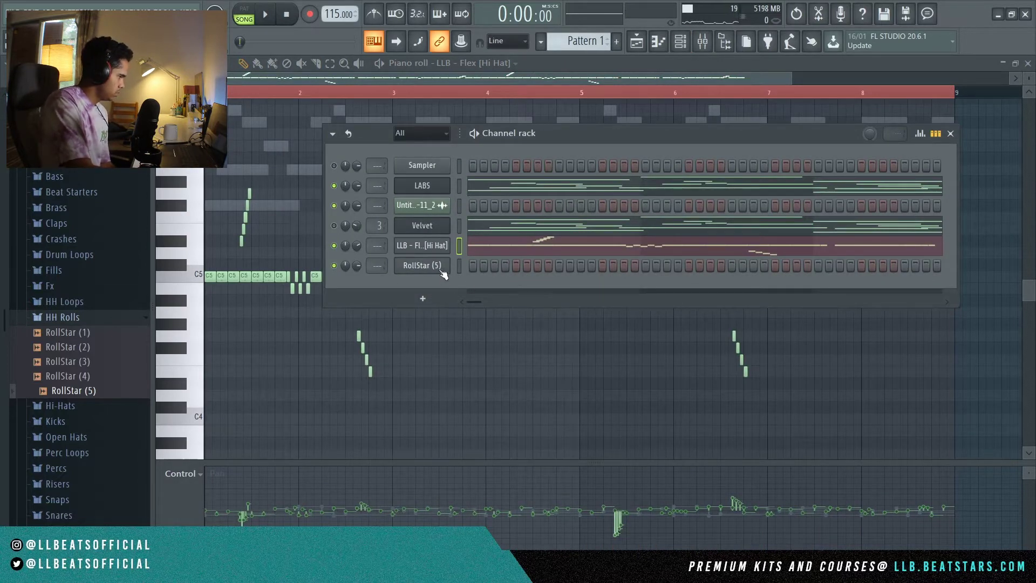
{"action": "scroll", "coordinate": [85, 180], "scroll_direction": "up", "scroll_amount": 5}
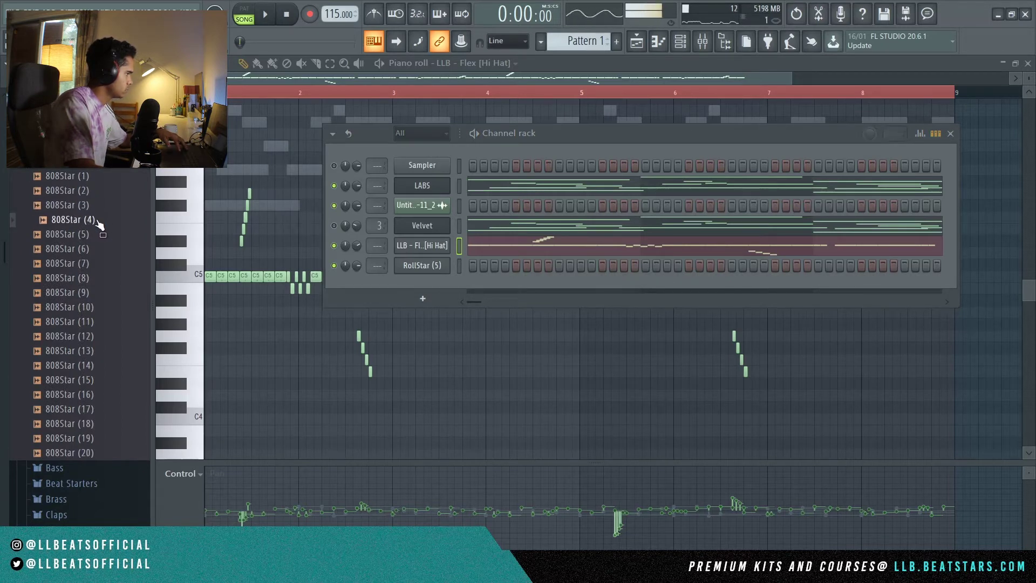
{"action": "left_click_drag", "start_coordinate": [100, 224], "coordinate": [457, 323]}
{"action": "left_click", "coordinate": [413, 255]}
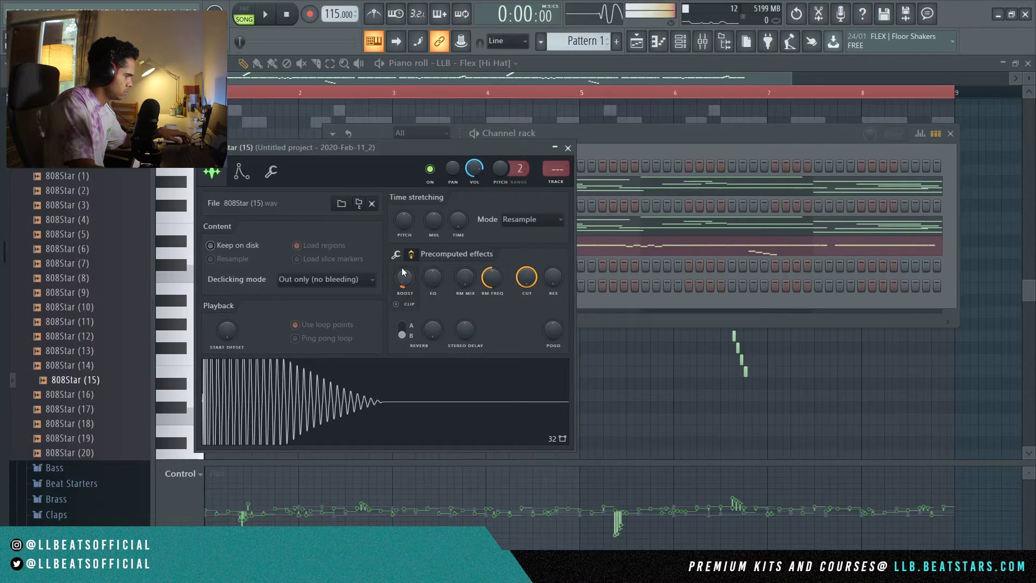
Step: Open the note editor of the 808Star (15) channel and place an F#5 note at the start of bar 1
{"action": "left_click", "coordinate": [681, 129]}
{"action": "right_click", "coordinate": [447, 282]}
{"action": "left_click", "coordinate": [478, 285]}
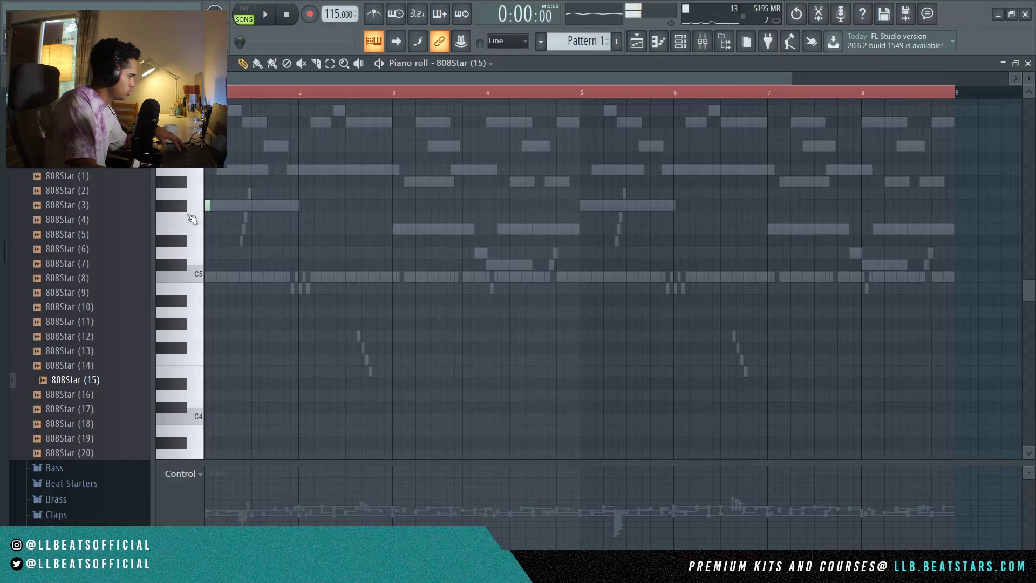
{"action": "scroll", "coordinate": [402, 202], "scroll_direction": "up", "scroll_amount": 2}
{"action": "key", "text": "space"}
Step: Route the rendered Untitled project audio channel to mixer track 4 and return to the channel overview
{"action": "left_click", "coordinate": [681, 41]}
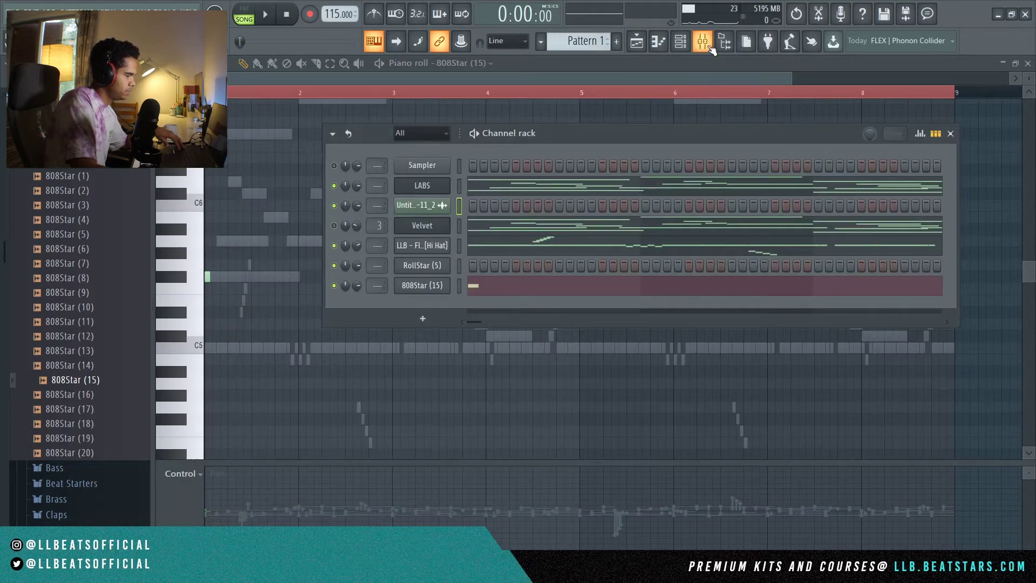
{"action": "left_click", "coordinate": [703, 42]}
{"action": "left_click", "coordinate": [335, 223]}
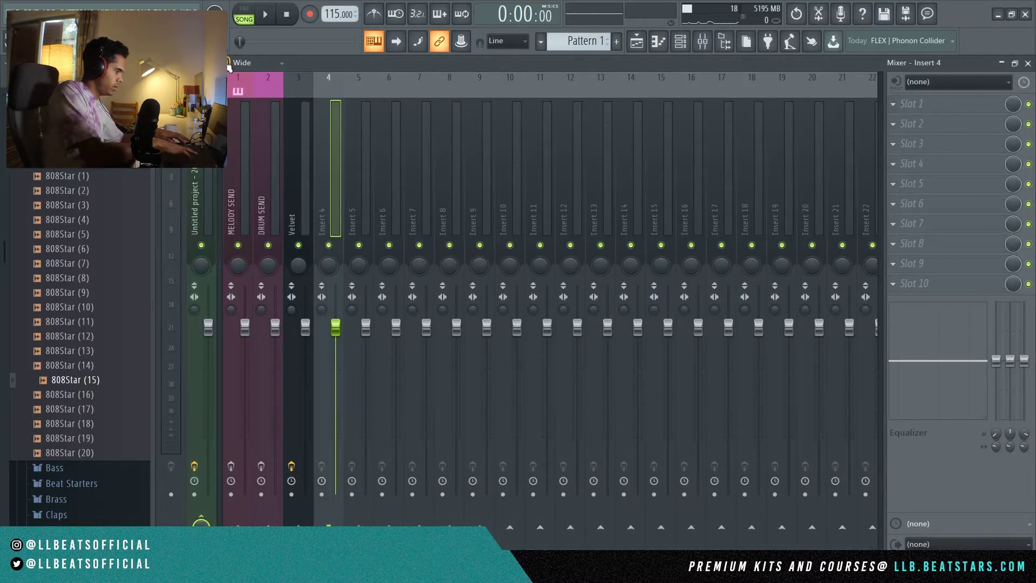
{"action": "left_click", "coordinate": [661, 43]}
{"action": "left_click", "coordinate": [681, 43]}
Step: Write 808Star (15) notes at A5 in bar 2, E5 in bar 3, and C#5 and E5 in bar 4 during playback
{"action": "key", "text": "space"}
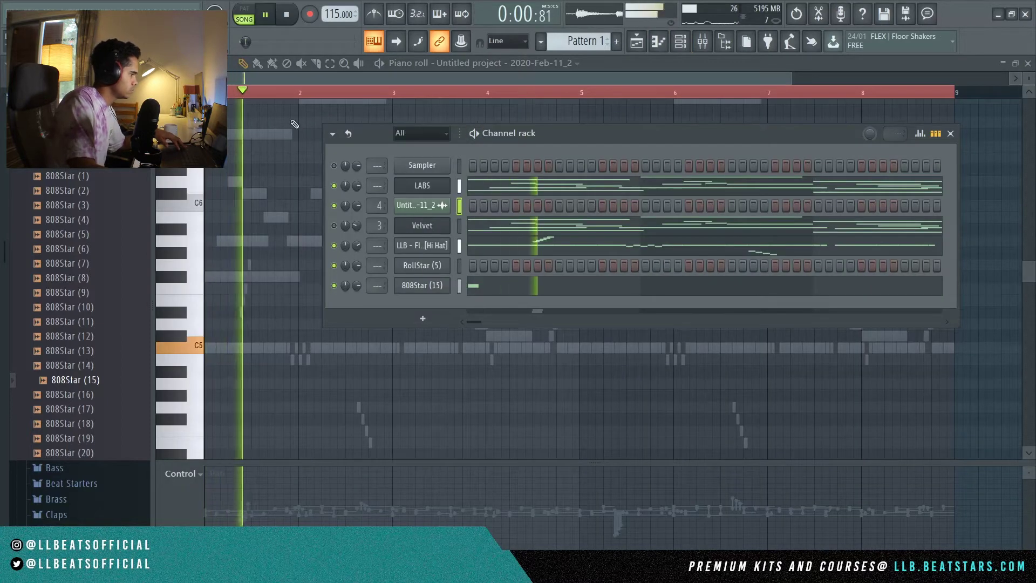
{"action": "key", "text": "F6"}
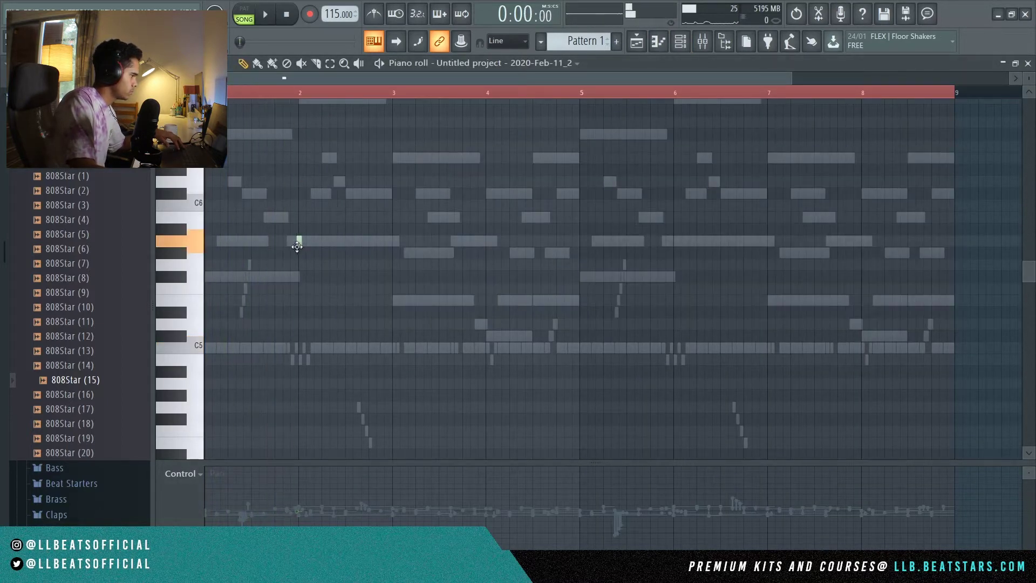
{"action": "left_click", "coordinate": [568, 65]}
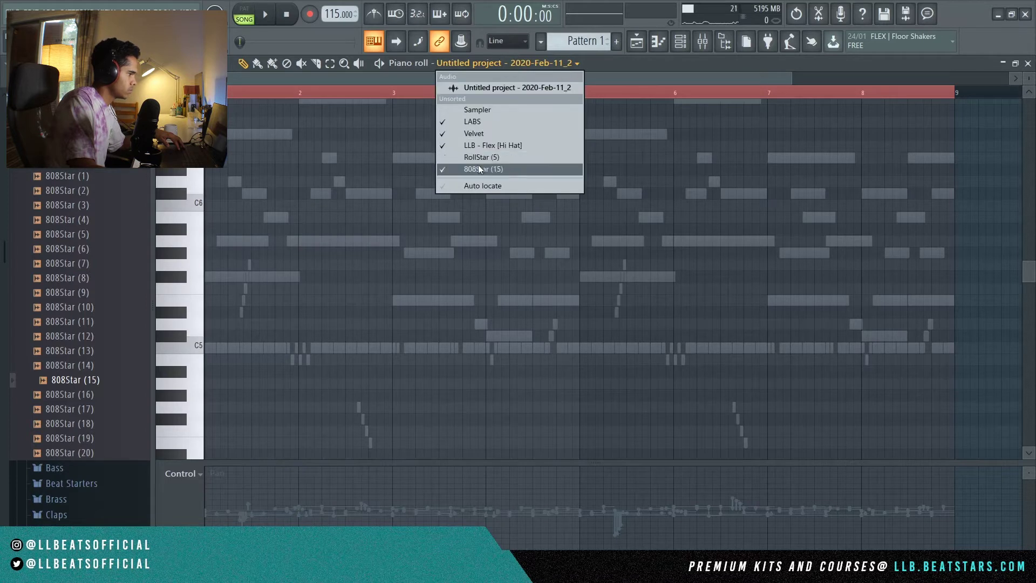
{"action": "left_click", "coordinate": [480, 169]}
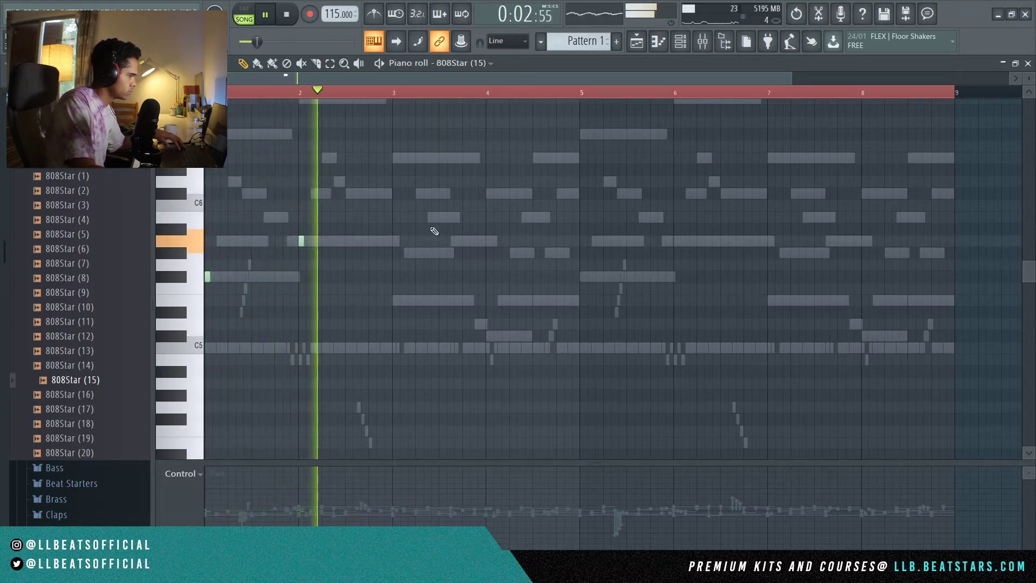
{"action": "left_click", "coordinate": [395, 300]}
{"action": "left_click", "coordinate": [489, 336]}
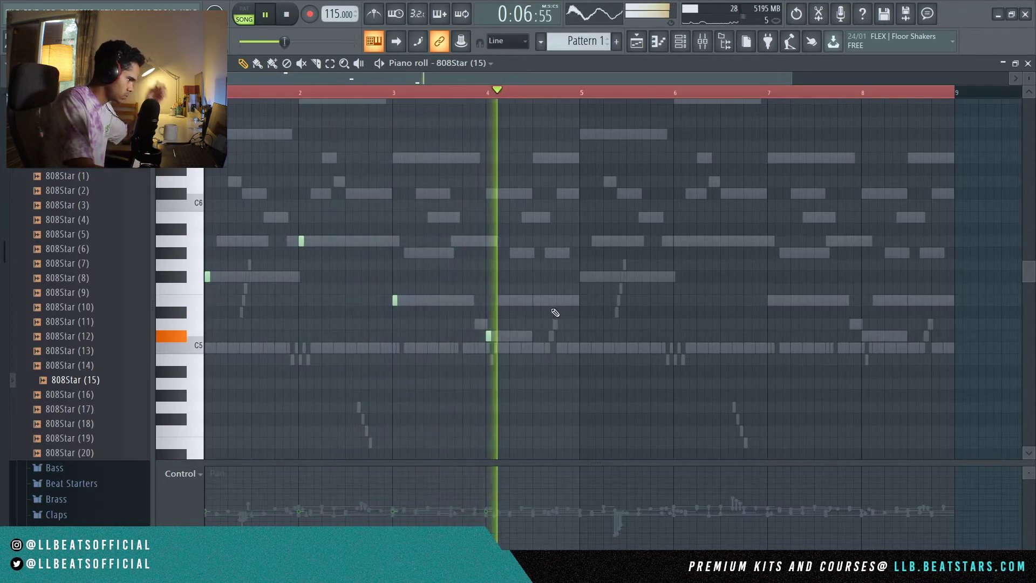
{"action": "left_click", "coordinate": [536, 300]}
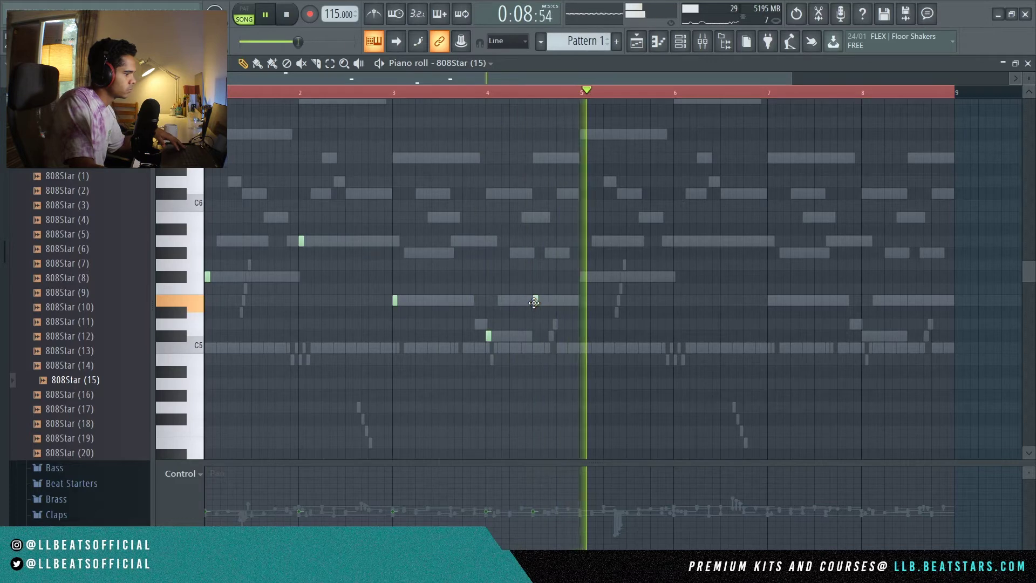
Step: Extend the 808 notes so each meets the following one, and add a second F#5 in the latter half of bar 1
{"action": "key", "text": "space"}
{"action": "key", "text": "ctrl+l"}
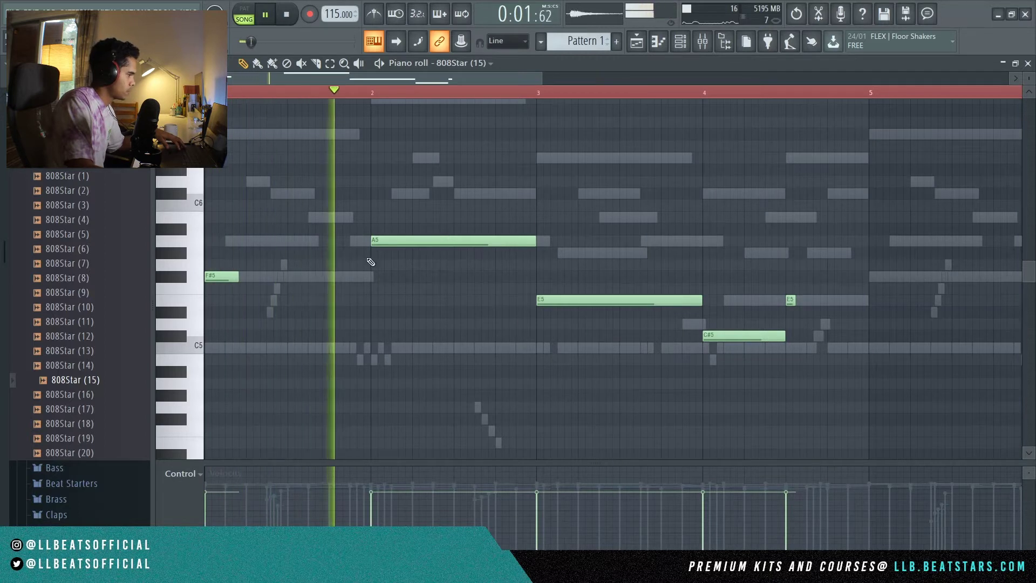
{"action": "key", "text": "space"}
{"action": "key", "text": "space"}
{"action": "left_click", "coordinate": [308, 280]}
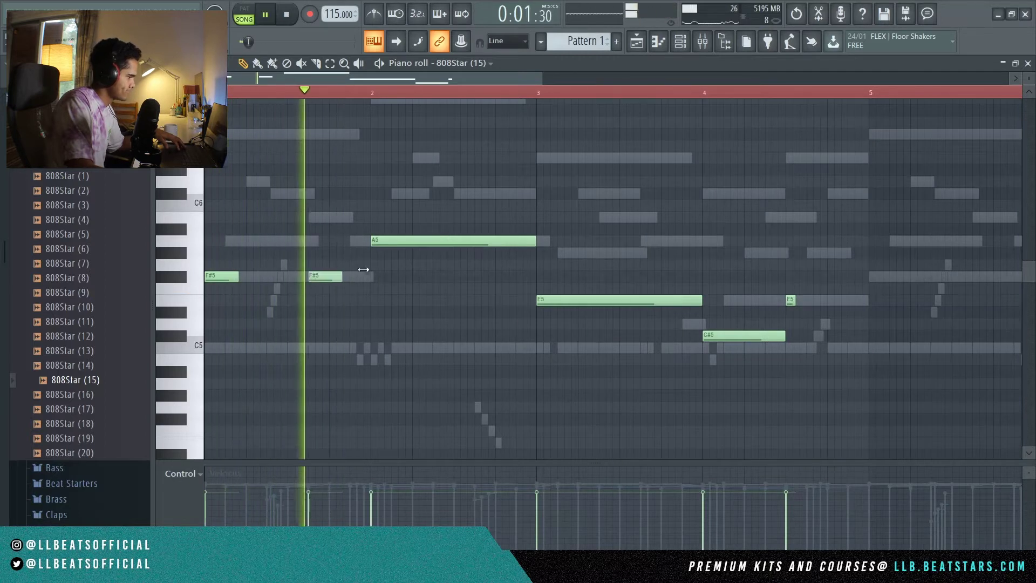
Step: Shorten the long A5 808 note in bar 2 and place a short C#6 note near the bar's end
{"action": "left_click_drag", "start_coordinate": [534, 242], "coordinate": [428, 241]}
{"action": "key", "text": "space"}
{"action": "key", "text": "space"}
{"action": "left_click_drag", "start_coordinate": [392, 239], "coordinate": [500, 195]}
{"action": "key", "text": "space"}
{"action": "key", "text": "space"}
{"action": "key", "text": "space"}
{"action": "key", "text": "space"}
Step: Add a short A5 808 note directly after the C#6 at the end of bar 2, replaying the song
{"action": "left_click", "coordinate": [497, 242]}
{"action": "key", "text": "space"}
{"action": "key", "text": "space"}
{"action": "left_click", "coordinate": [519, 241]}
{"action": "key", "text": "space"}
{"action": "key", "text": "space"}
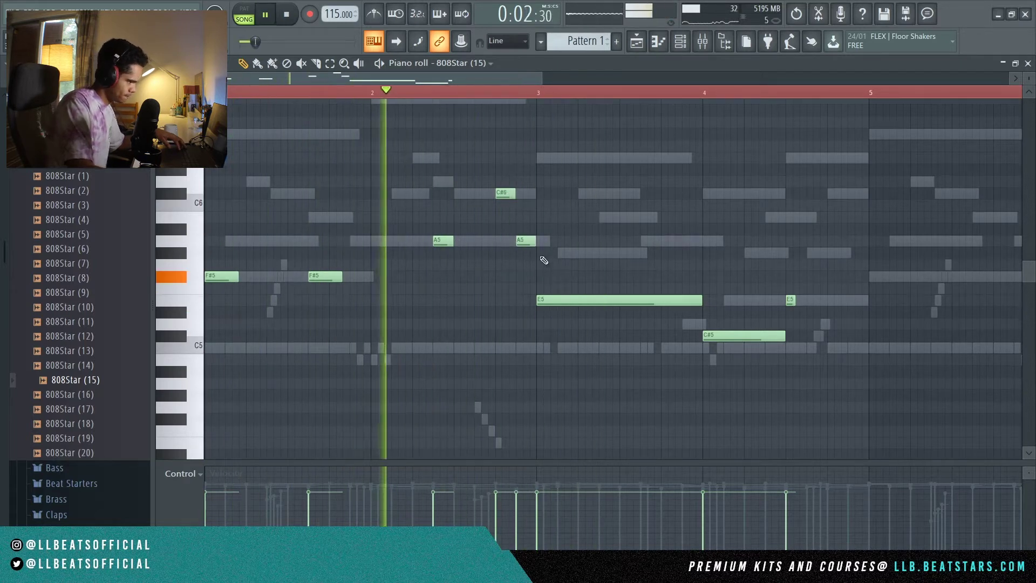
Step: Try replacing the last A5 in bar 2 with two very short A5 notes while replaying the song
{"action": "left_click_drag", "start_coordinate": [530, 243], "coordinate": [518, 241]}
{"action": "key", "text": "space"}
{"action": "key", "text": "space"}
{"action": "key", "text": "space"}
{"action": "key", "text": "space"}
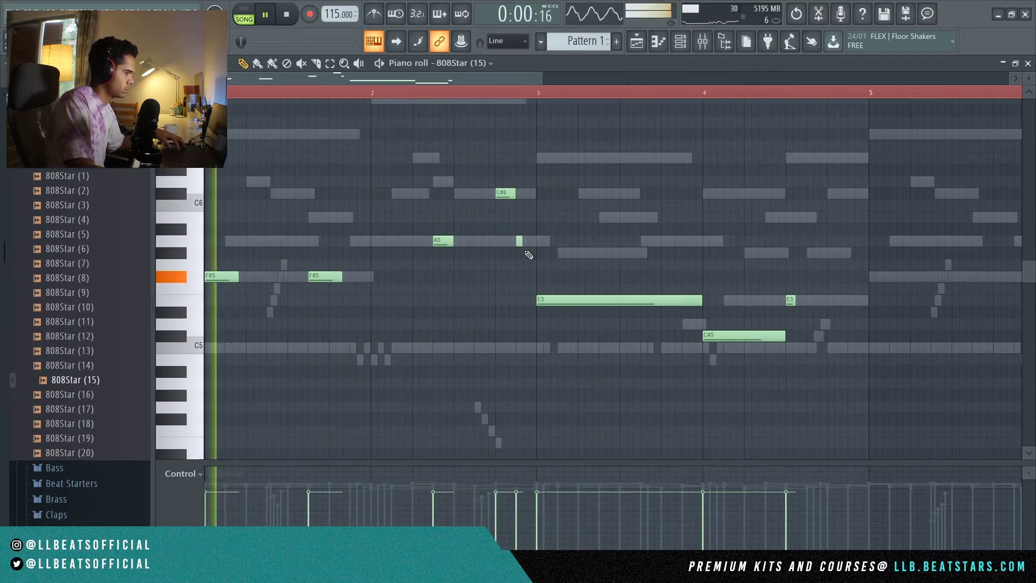
{"action": "left_click", "coordinate": [520, 241]}
{"action": "key", "text": "space"}
{"action": "key", "text": "space"}
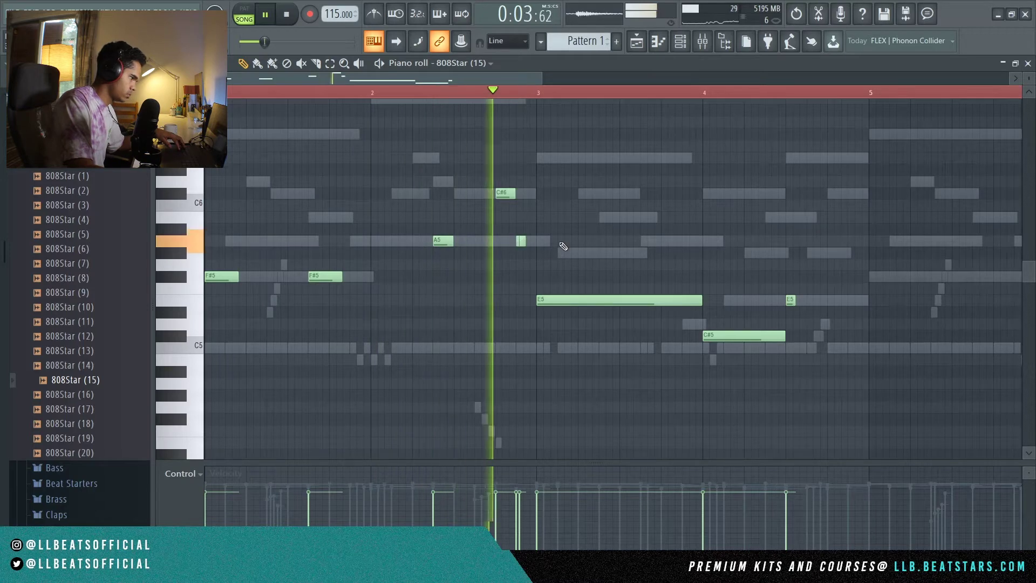
Step: Add a short E5 slide note just before bar 3 and lengthen the preceding A5 to the end of bar 2
{"action": "key", "text": "space"}
{"action": "key", "text": "space"}
{"action": "left_click", "coordinate": [525, 291]}
{"action": "left_click_drag", "start_coordinate": [527, 293], "coordinate": [525, 301]}
{"action": "key", "text": "space"}
{"action": "scroll", "coordinate": [524, 302], "scroll_direction": "up", "scroll_amount": 3}
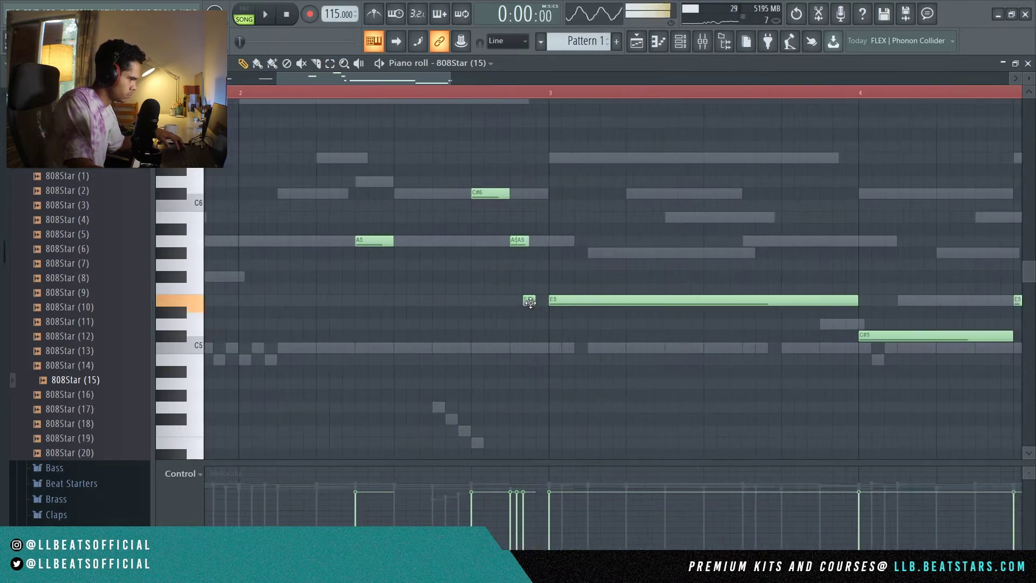
{"action": "key", "text": "space"}
{"action": "double_click", "coordinate": [533, 298]}
{"action": "left_click", "coordinate": [447, 264]}
{"action": "left_click", "coordinate": [589, 359]}
{"action": "key", "text": "space"}
{"action": "key", "text": "space"}
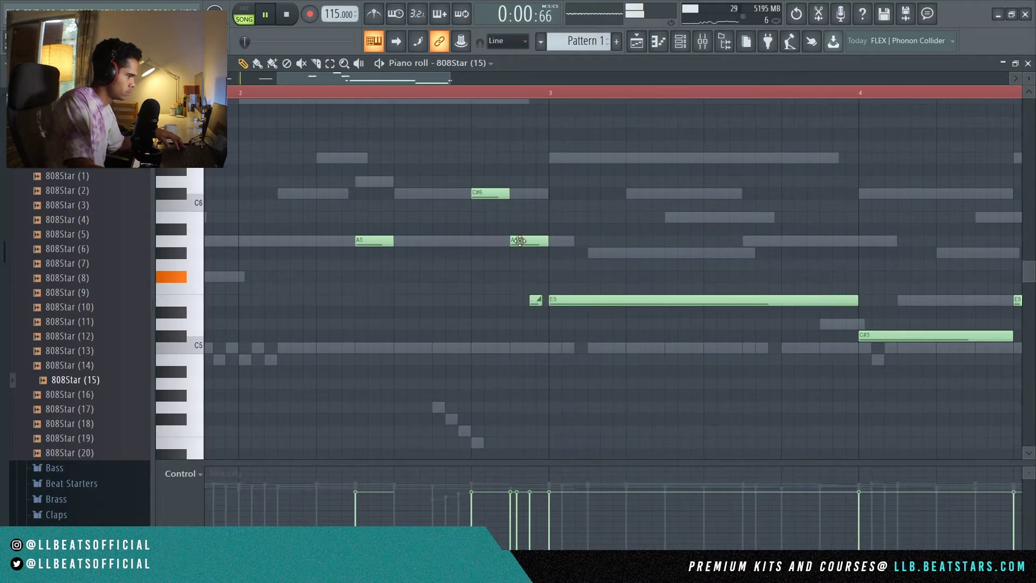
Step: Rework the 808 in bars 3 and 4: shorten the first E5, add more E5 notes and start C#5 on bar 4's second beat
{"action": "scroll", "coordinate": [533, 289], "scroll_direction": "down", "scroll_amount": 3}
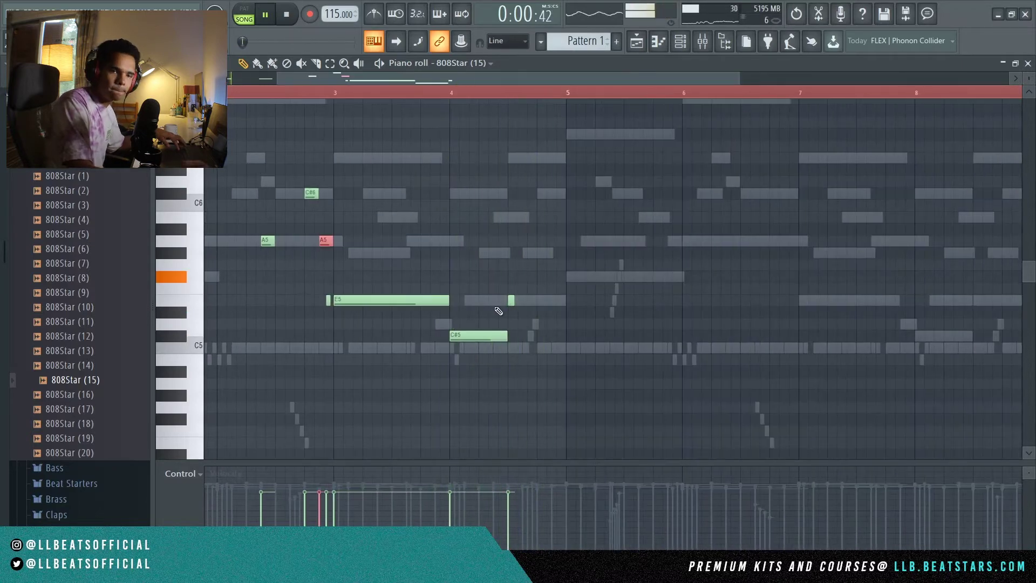
{"action": "left_click_drag", "start_coordinate": [551, 301], "coordinate": [493, 301]}
{"action": "left_click", "coordinate": [512, 301]}
{"action": "left_click_drag", "start_coordinate": [586, 336], "coordinate": [613, 337]}
{"action": "scroll", "coordinate": [611, 351], "scroll_direction": "up", "scroll_amount": 2}
{"action": "left_click", "coordinate": [549, 300]}
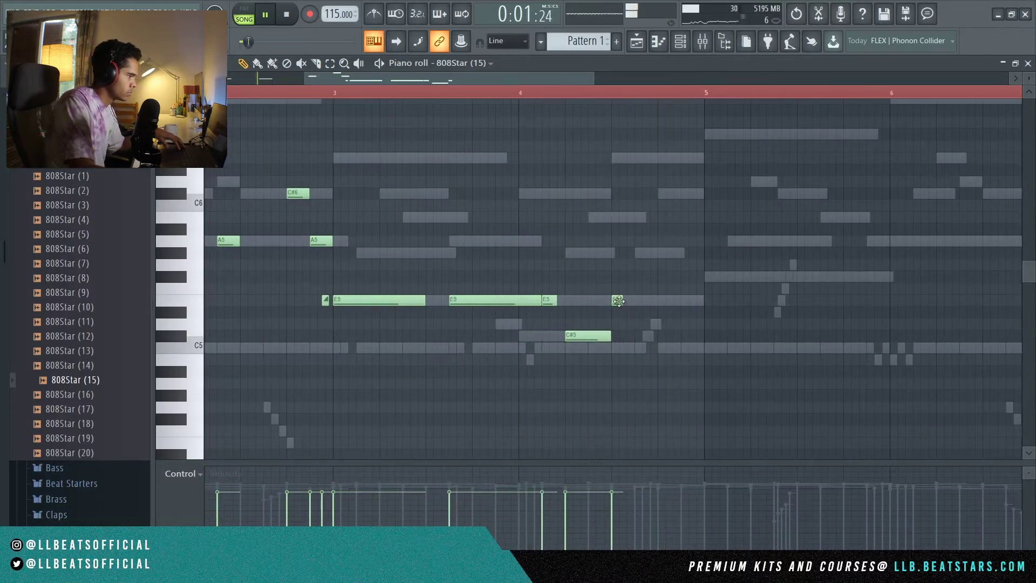
Step: Add an E5 note on the last beat of bar 4 with a short F#5 slide note above it
{"action": "left_click", "coordinate": [661, 302]}
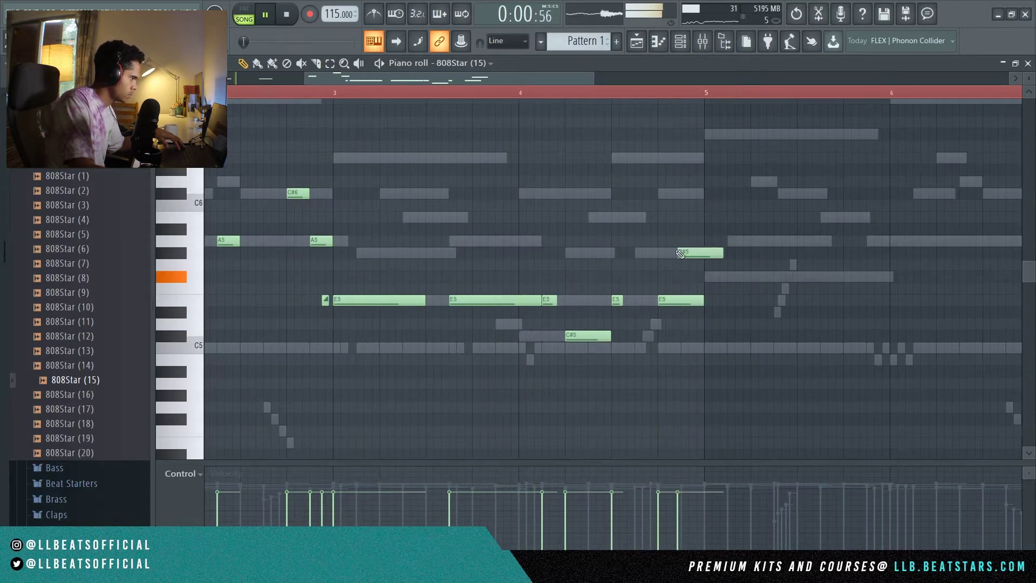
{"action": "right_click", "coordinate": [704, 280]}
{"action": "left_click", "coordinate": [325, 301]}
{"action": "left_click", "coordinate": [685, 277]}
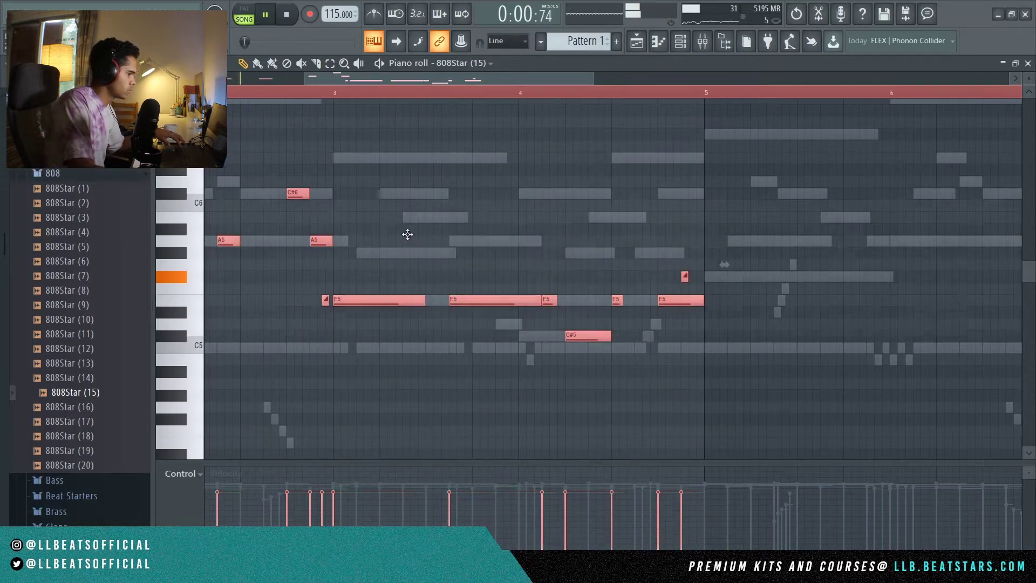
Step: Duplicate the four-bar 808 pattern into bars 5 to 8
{"action": "key", "text": "ctrl+b"}
{"action": "key", "text": "ctrl+a"}
{"action": "scroll", "coordinate": [685, 277], "scroll_direction": "up", "scroll_amount": 3}
{"action": "scroll", "coordinate": [585, 88], "scroll_direction": "down", "scroll_amount": 4}
{"action": "left_click", "coordinate": [943, 171], "text": "ctrl"}
Step: Audition samples in the claps folder during playback and load ClapStar (12) into a new channel
{"action": "key", "text": "F6"}
{"action": "scroll", "coordinate": [76, 199], "scroll_direction": "down", "scroll_amount": 10}
{"action": "key", "text": "space"}
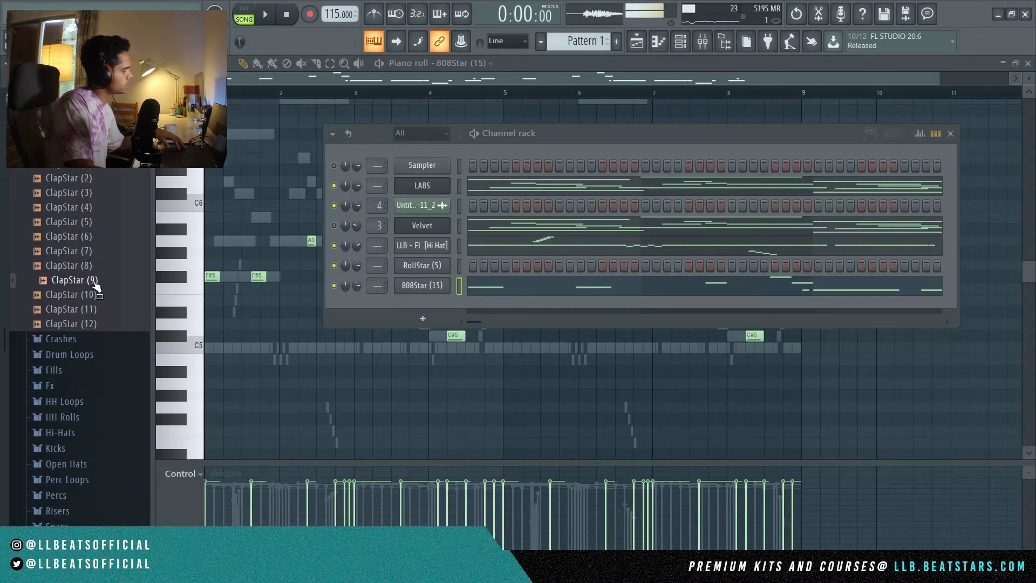
{"action": "key", "text": "space"}
{"action": "left_click", "coordinate": [117, 324]}
{"action": "right_click", "coordinate": [118, 324]}
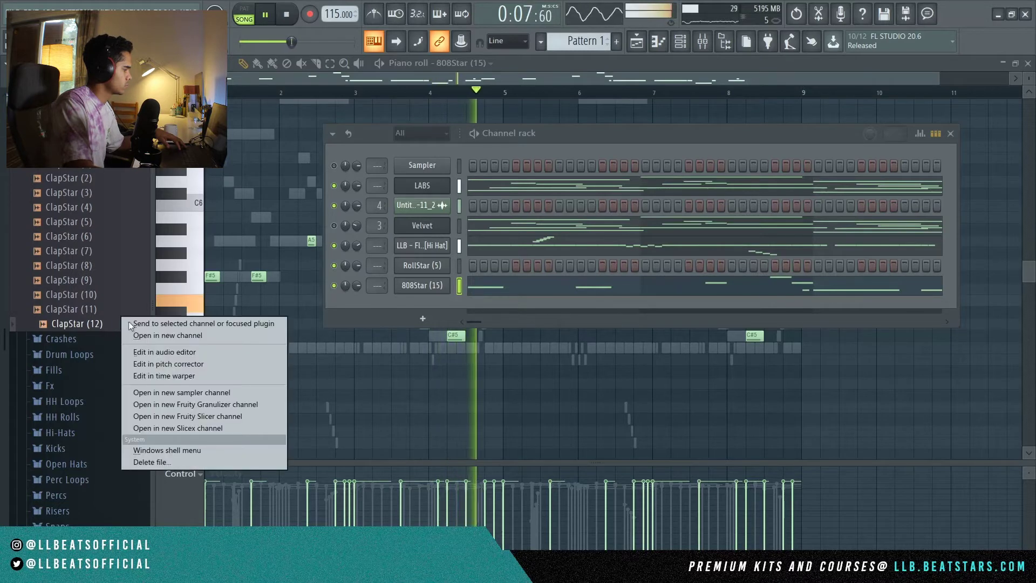
{"action": "left_click", "coordinate": [139, 333]}
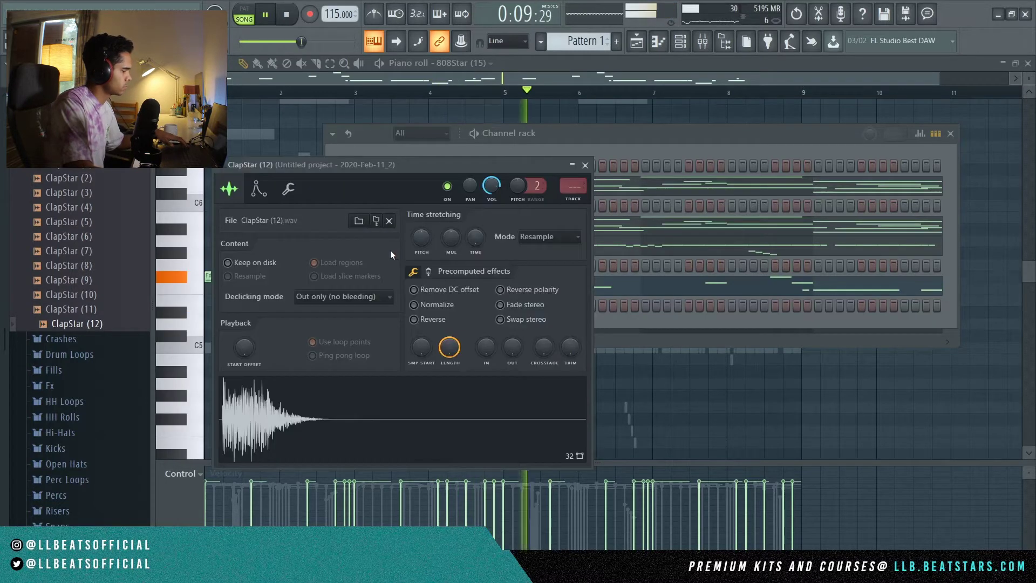
Step: Place a ClapStar (12) hit on the third beat of every bar across the eight-bar pattern
{"action": "key", "text": "space"}
{"action": "left_click", "coordinate": [703, 321]}
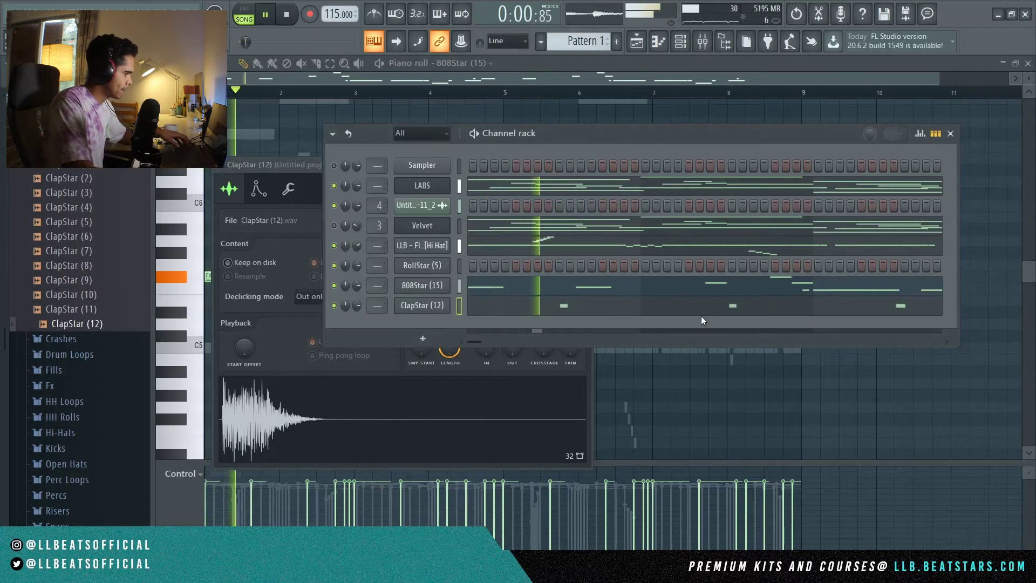
{"action": "left_click", "coordinate": [709, 313]}
{"action": "key", "text": "alt+q"}
{"action": "key", "text": "Return"}
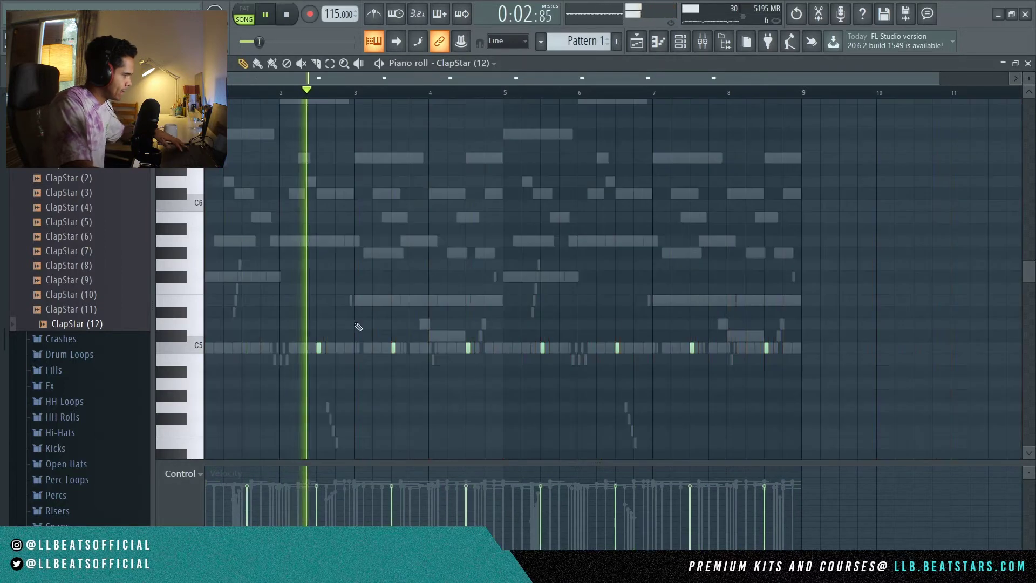
Step: Move the first clap onto the third beat of bar 1 and give all clap notes the same longer length
{"action": "scroll", "coordinate": [257, 352], "scroll_direction": "up", "scroll_amount": 3, "text": "ctrl"}
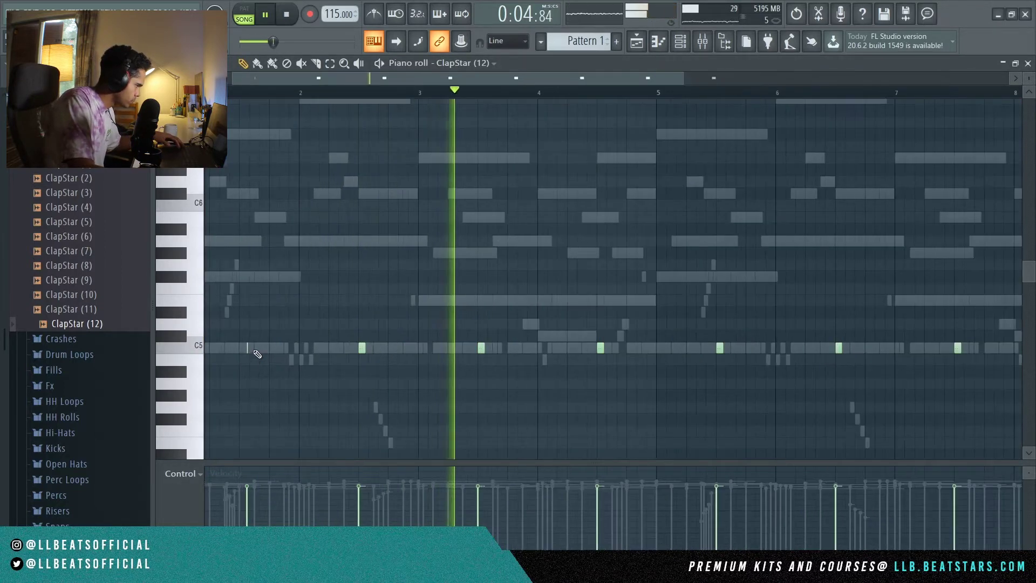
{"action": "mouse_move", "coordinate": [249, 349]}
{"action": "left_mouse_down"}
{"action": "mouse_move", "coordinate": [259, 350]}
{"action": "mouse_move", "coordinate": [240, 349]}
{"action": "left_mouse_up"}
{"action": "key", "text": "ctrl+a"}
{"action": "left_click", "coordinate": [258, 368], "text": "ctrl"}
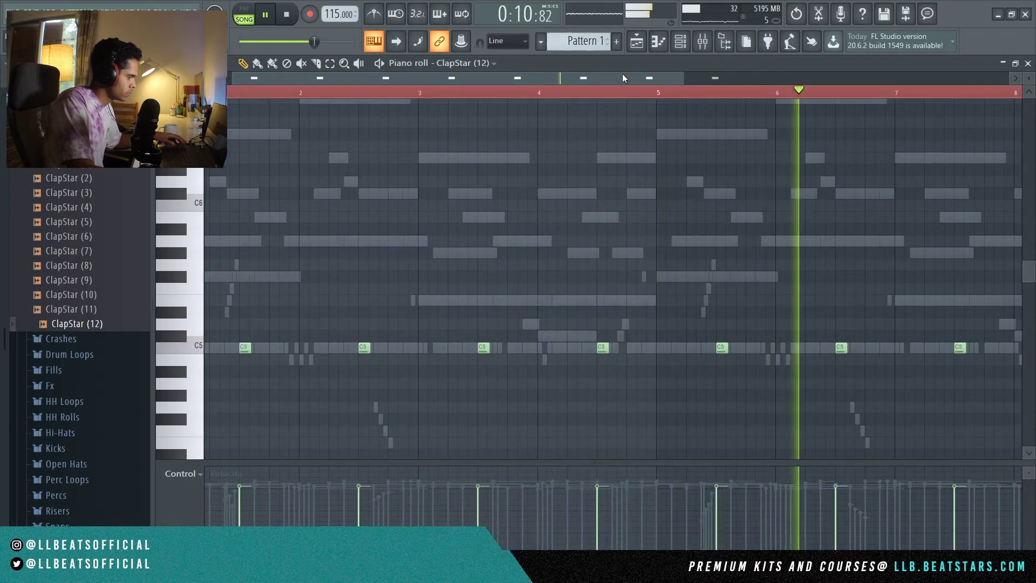
Step: Load LLB - Plug Boost [Clap] from the UNCHARTED Claps folder into a new channel using the same clap pattern
{"action": "scroll", "coordinate": [106, 262], "scroll_direction": "down", "scroll_amount": 5}
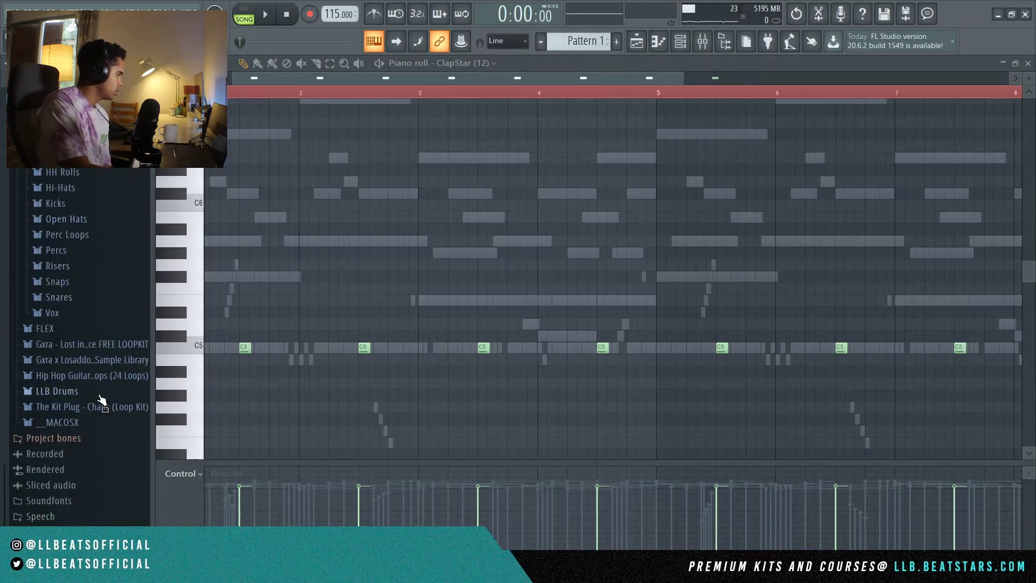
{"action": "scroll", "coordinate": [113, 367], "scroll_direction": "up", "scroll_amount": 5}
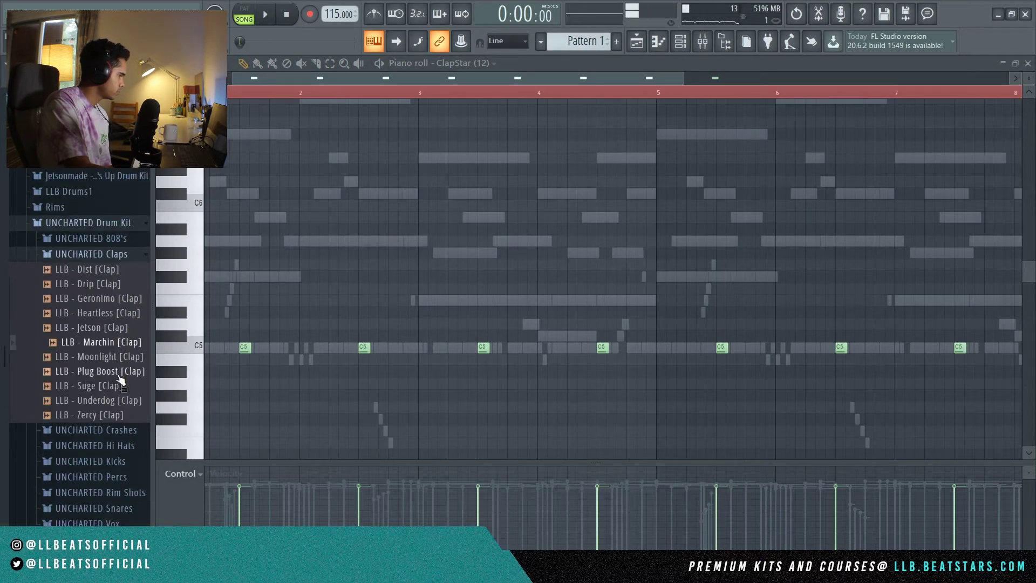
{"action": "right_click", "coordinate": [117, 371]}
{"action": "left_click", "coordinate": [162, 380]}
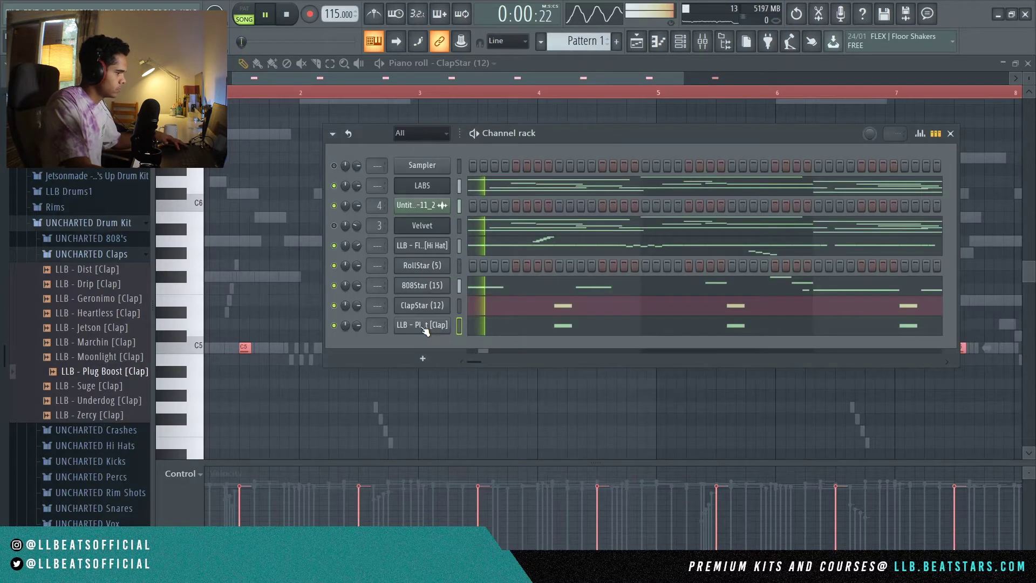
Step: Show the precomputed effects of the LLB - Plug Boost [Clap] channel and raise its Boost slightly
{"action": "left_click", "coordinate": [424, 327]}
{"action": "left_click", "coordinate": [446, 289]}
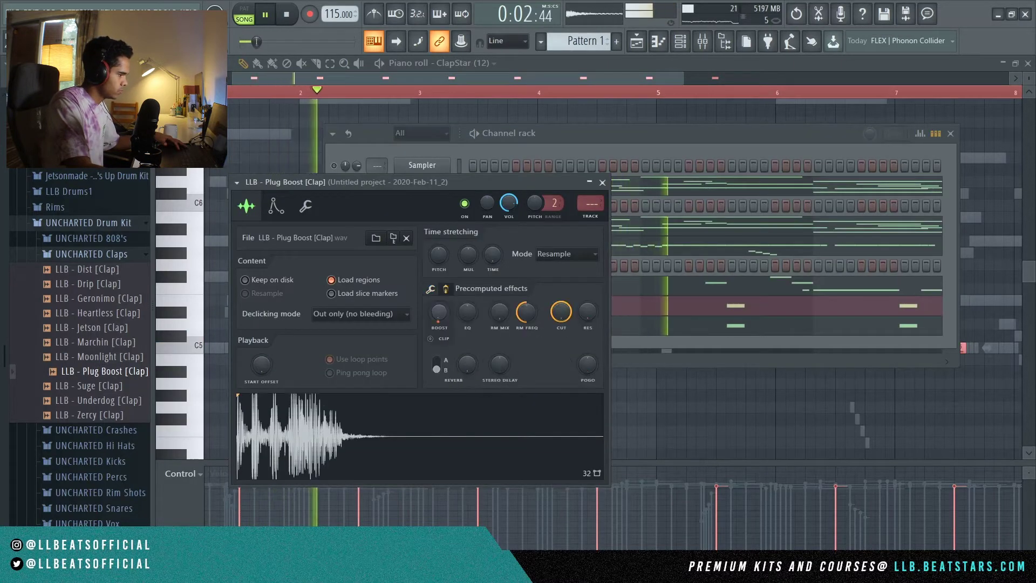
{"action": "left_click_drag", "start_coordinate": [448, 316], "coordinate": [447, 309]}
{"action": "left_click", "coordinate": [446, 289]}
{"action": "left_click", "coordinate": [556, 307]}
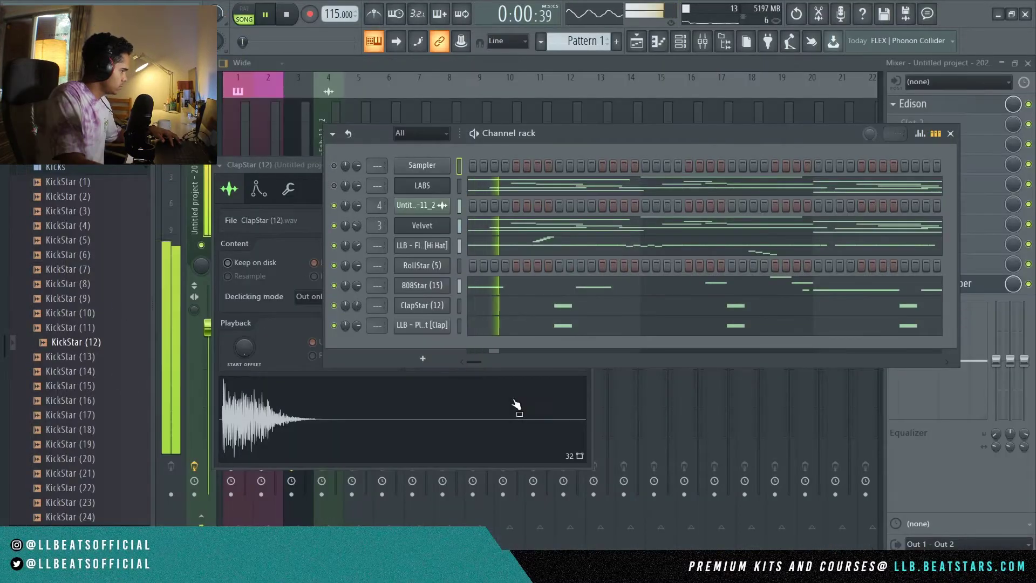
Step: Load HalfTime in the first effect slot of the recorded audio's mixer track 4 and set its mix to 26%
{"action": "left_click", "coordinate": [56, 168]}
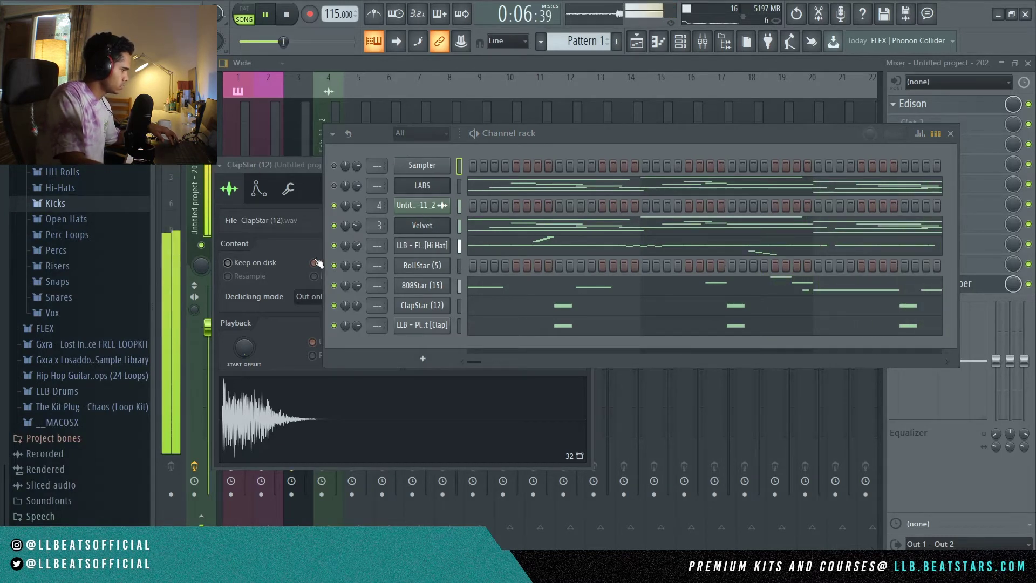
{"action": "left_click", "coordinate": [459, 205]}
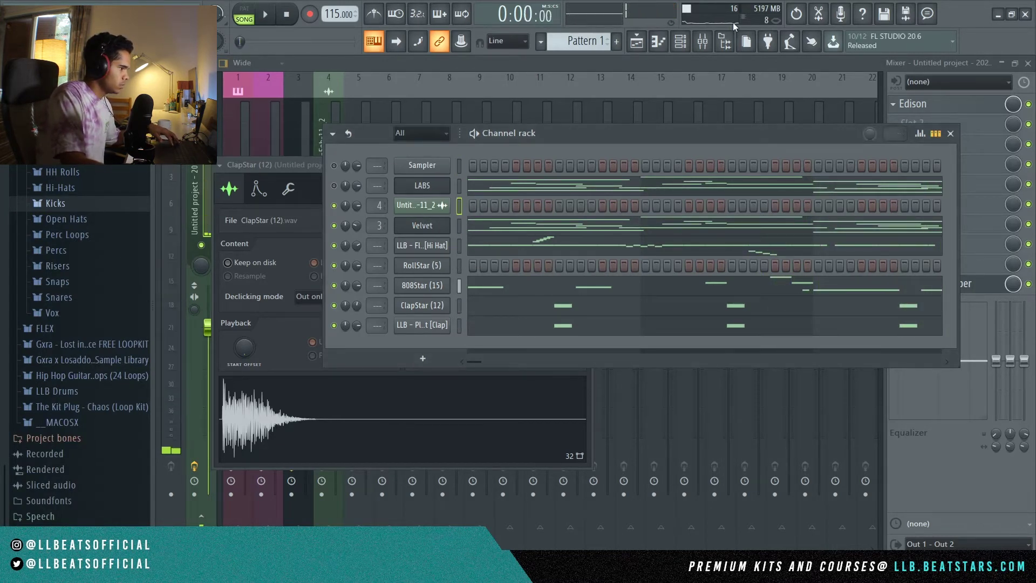
{"action": "left_click", "coordinate": [708, 45]}
{"action": "key", "text": "space"}
{"action": "left_click", "coordinate": [345, 208]}
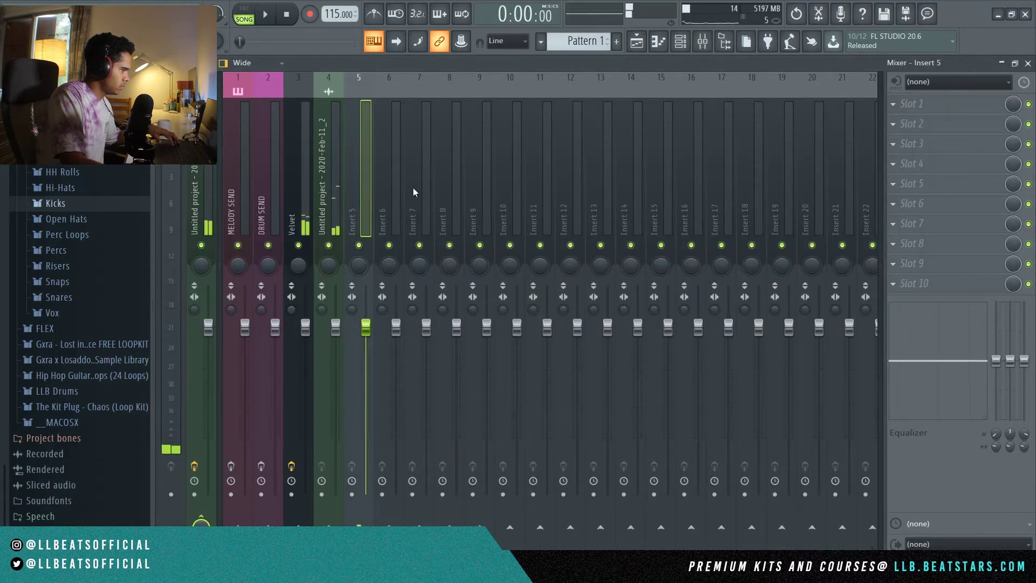
{"action": "left_click", "coordinate": [894, 104]}
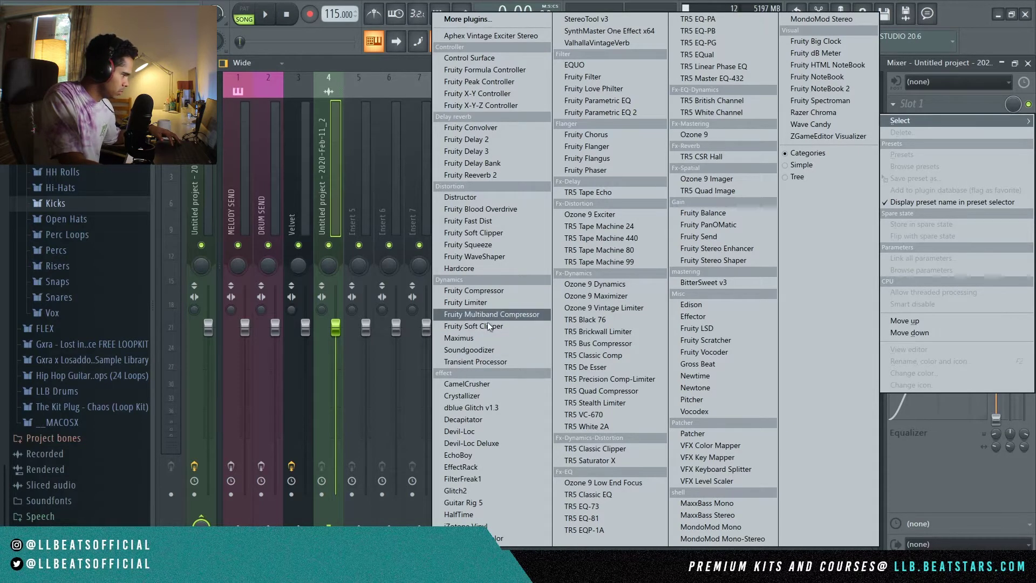
{"action": "left_click", "coordinate": [464, 514]}
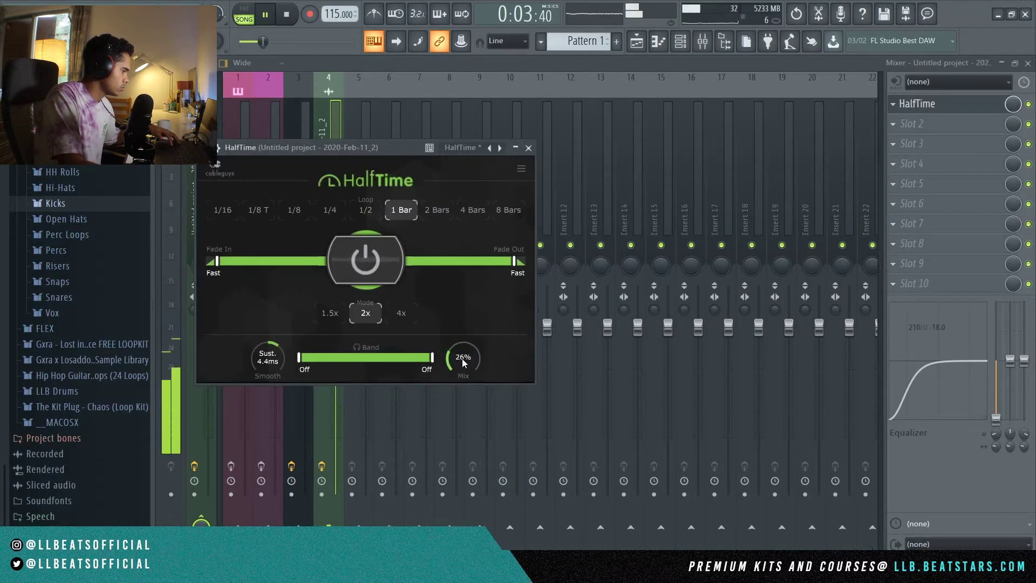
Step: Lengthen the FillStar (3) C5 note at the end of bar 8 so it reaches the start of bar 9
{"action": "left_click", "coordinate": [692, 41]}
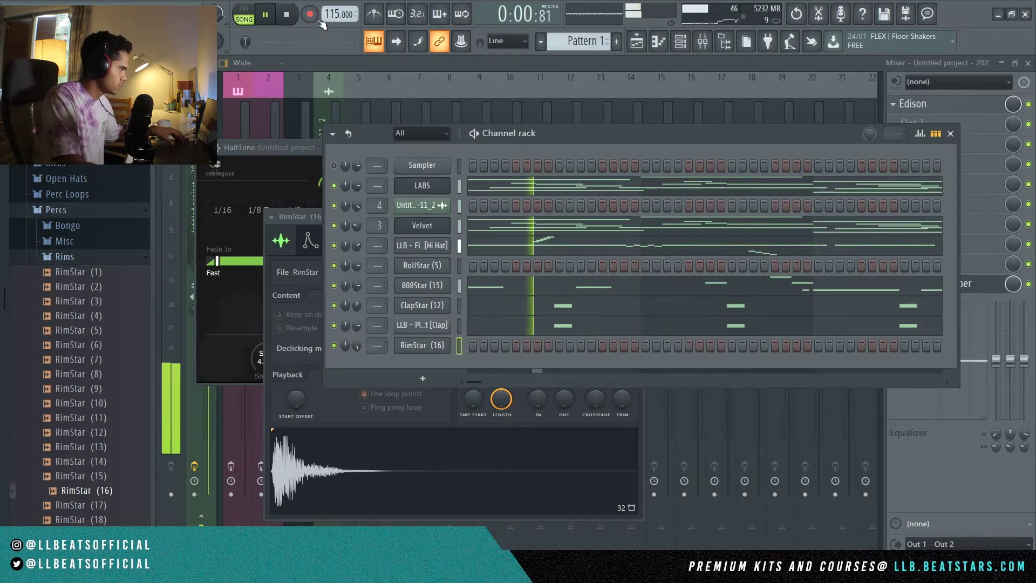
{"action": "key", "text": "space"}
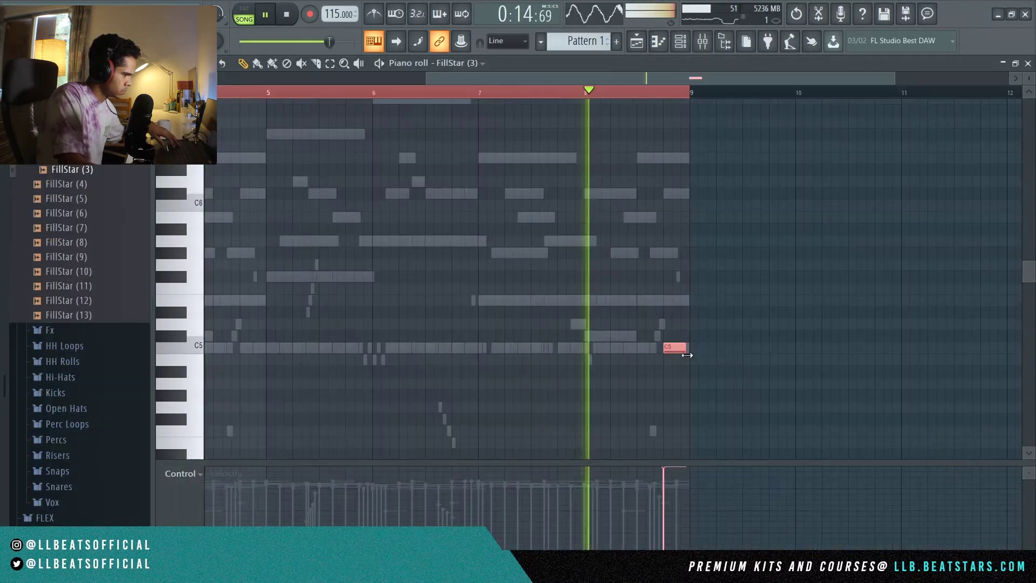
{"action": "left_click_drag", "start_coordinate": [687, 355], "coordinate": [692, 355]}
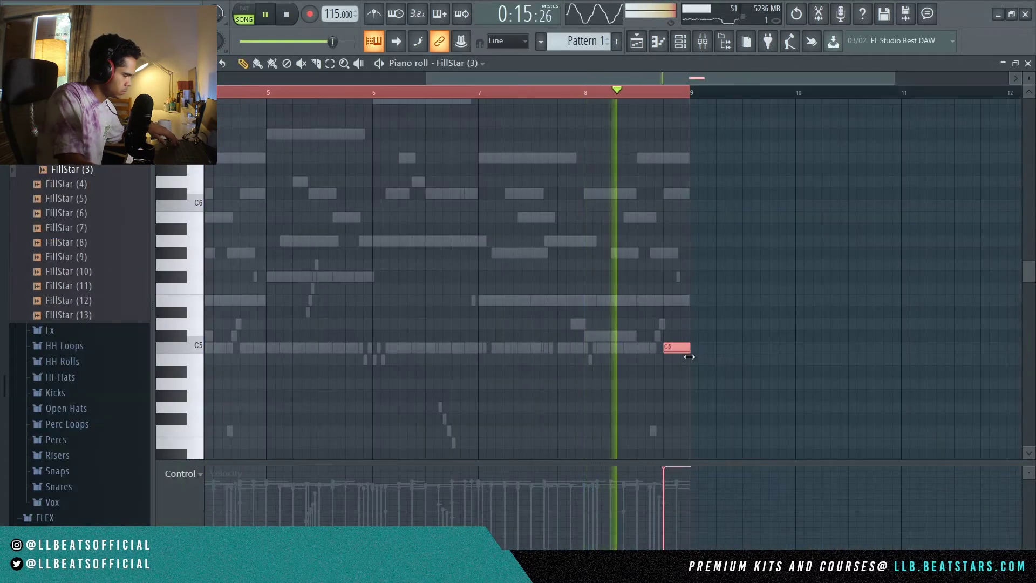
{"action": "scroll", "coordinate": [697, 357], "scroll_direction": "up", "scroll_amount": 3}
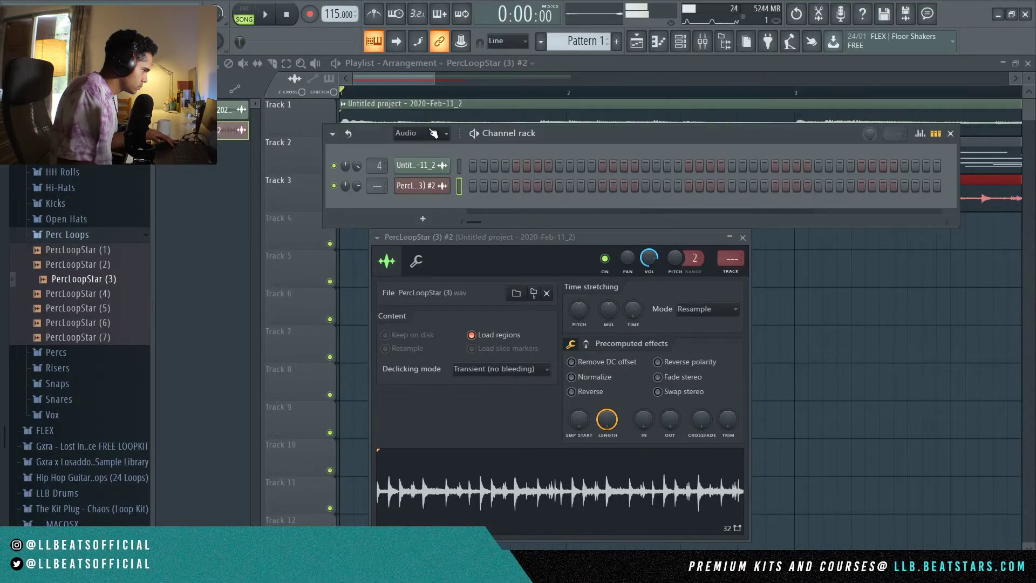
Step: Show all channels in the channel rack and add the Originals - Epic Brass and Woodwinds instrument as a new channel
{"action": "left_click", "coordinate": [431, 121]}
{"action": "left_click", "coordinate": [701, 43]}
{"action": "left_click", "coordinate": [680, 42]}
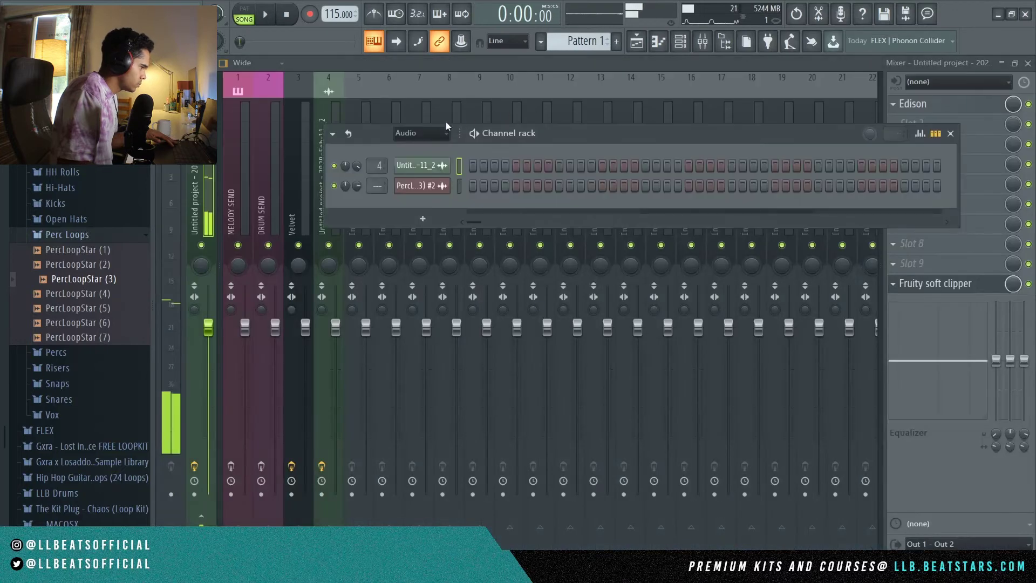
{"action": "left_click", "coordinate": [423, 148]}
{"action": "scroll", "coordinate": [439, 230], "scroll_direction": "down", "scroll_amount": 5}
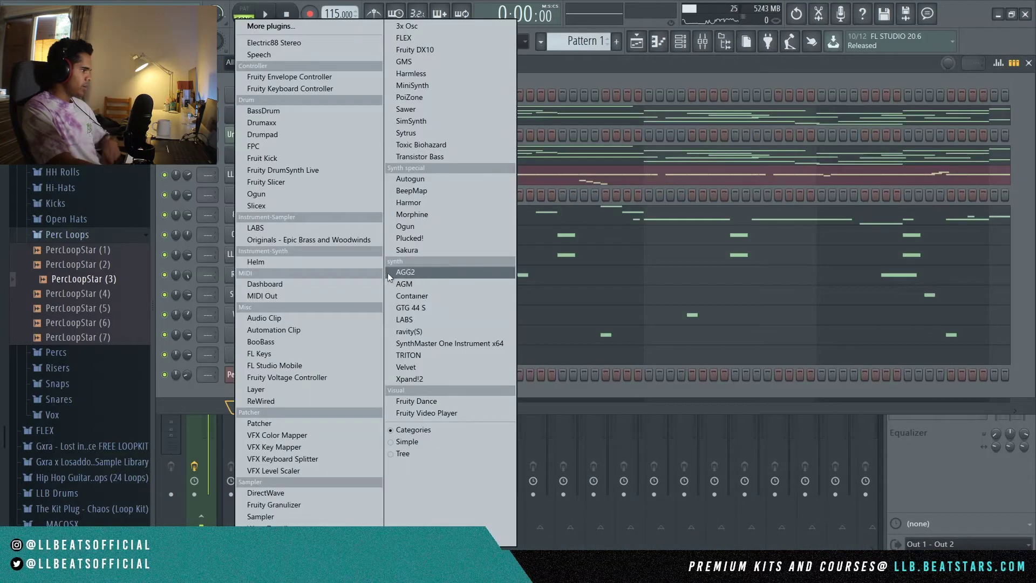
{"action": "left_click", "coordinate": [343, 244]}
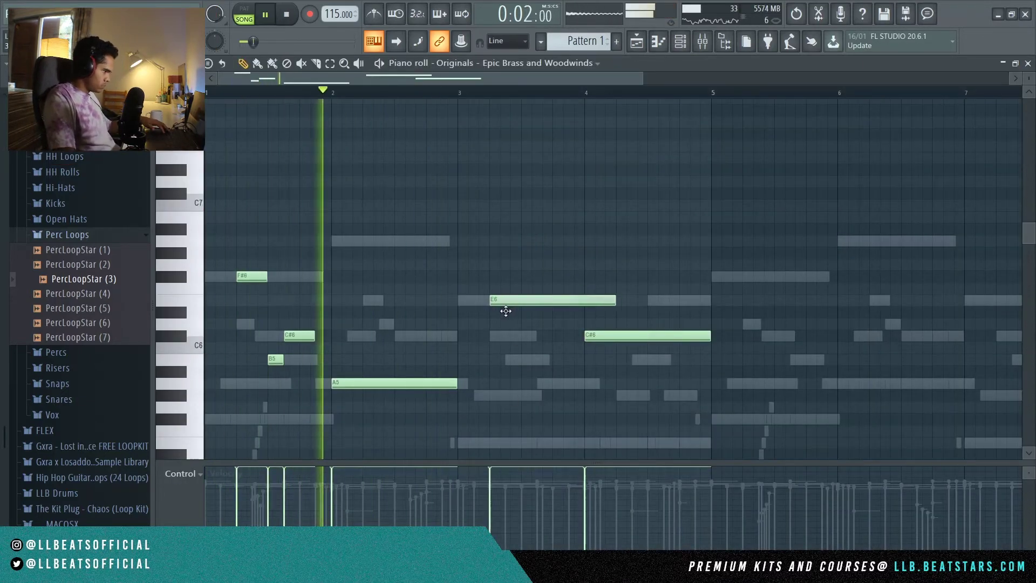
Step: Add C#6, A5 and B5 notes between the bar 3 E6 and bar 4 C#6 of the brass melody, and shorten those two
{"action": "key", "text": "space"}
{"action": "left_click", "coordinate": [523, 335]}
{"action": "left_click", "coordinate": [543, 360]}
{"action": "left_click_drag", "start_coordinate": [624, 362], "coordinate": [625, 383]}
{"action": "left_click", "coordinate": [575, 358]}
{"action": "key", "text": "space"}
{"action": "left_click_drag", "start_coordinate": [478, 283], "coordinate": [702, 400]}
{"action": "left_click_drag", "start_coordinate": [709, 335], "coordinate": [701, 336]}
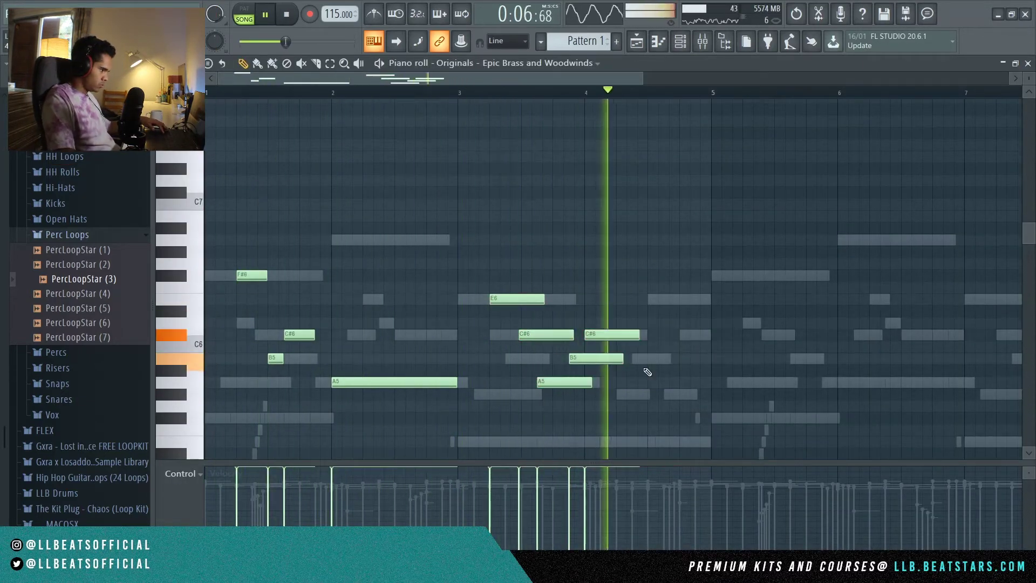
Step: Remove the extra high notes around bar 5, move the last B5 earlier in bar 4, and repeat the four-bar brass phrase from bar 5
{"action": "key", "text": "space"}
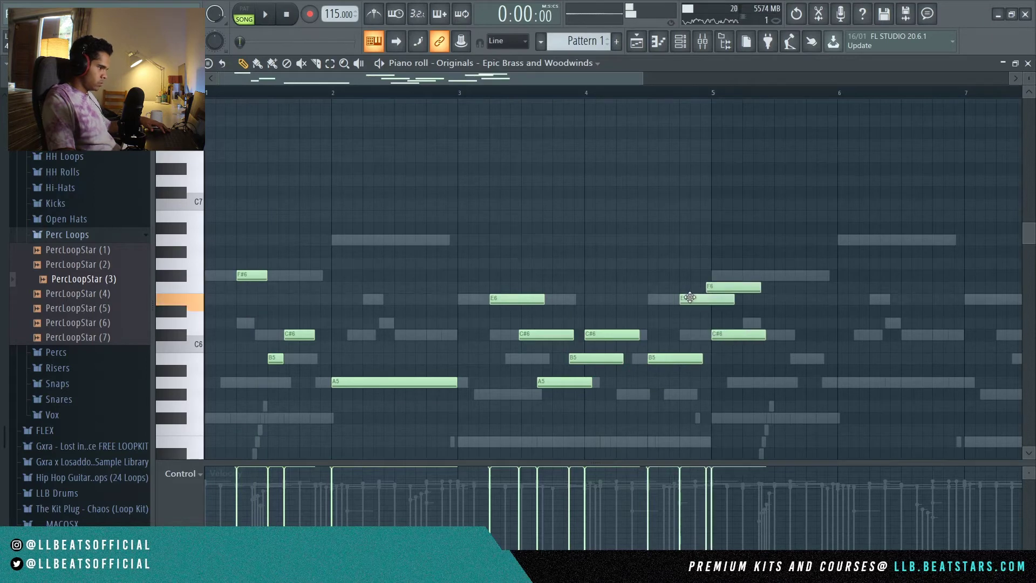
{"action": "key", "text": "space"}
{"action": "key", "text": "space"}
{"action": "right_click", "coordinate": [734, 288]}
{"action": "left_click_drag", "start_coordinate": [665, 359], "coordinate": [639, 360]}
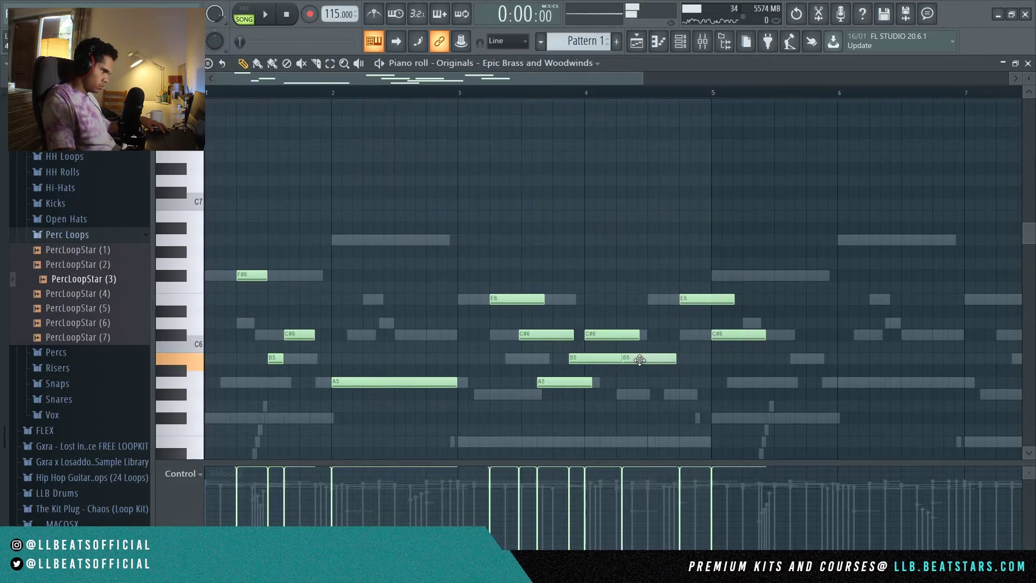
{"action": "key", "text": "space"}
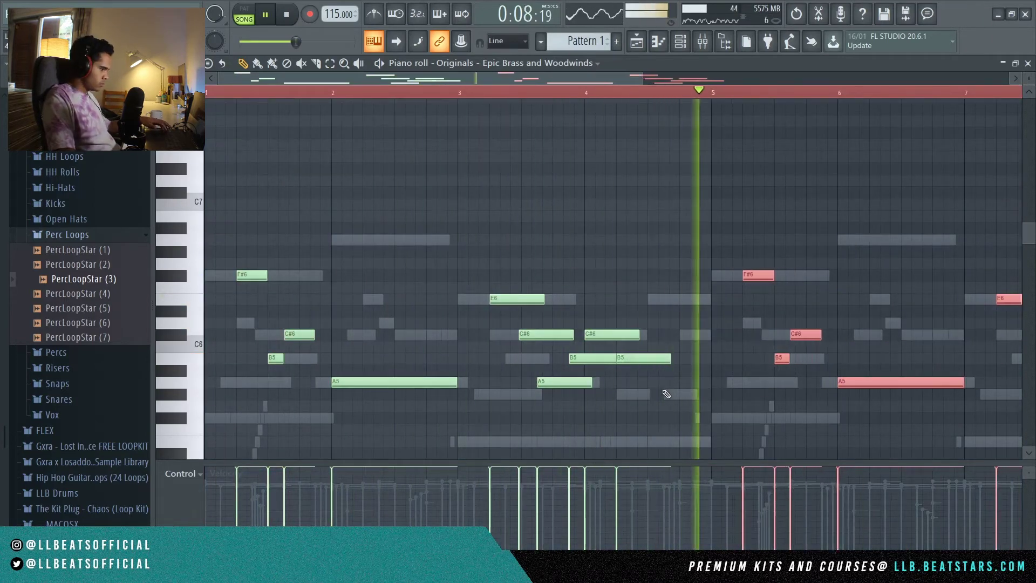
{"action": "scroll", "coordinate": [464, 336], "scroll_direction": "up", "scroll_amount": 2}
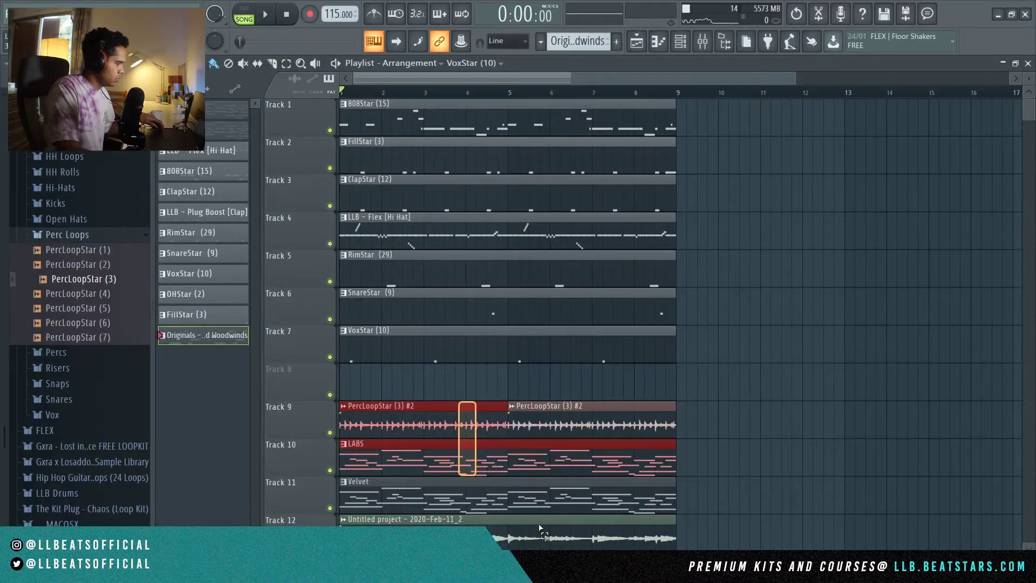
Step: Move the PercLoopStar and melody clips up one playlist track and shift the drum clips to start at bar 9
{"action": "scroll", "coordinate": [570, 470], "scroll_direction": "down", "scroll_amount": 2}
{"action": "left_click_drag", "start_coordinate": [569, 470], "coordinate": [559, 406]}
{"action": "scroll", "coordinate": [652, 354], "scroll_direction": "up", "scroll_amount": 2}
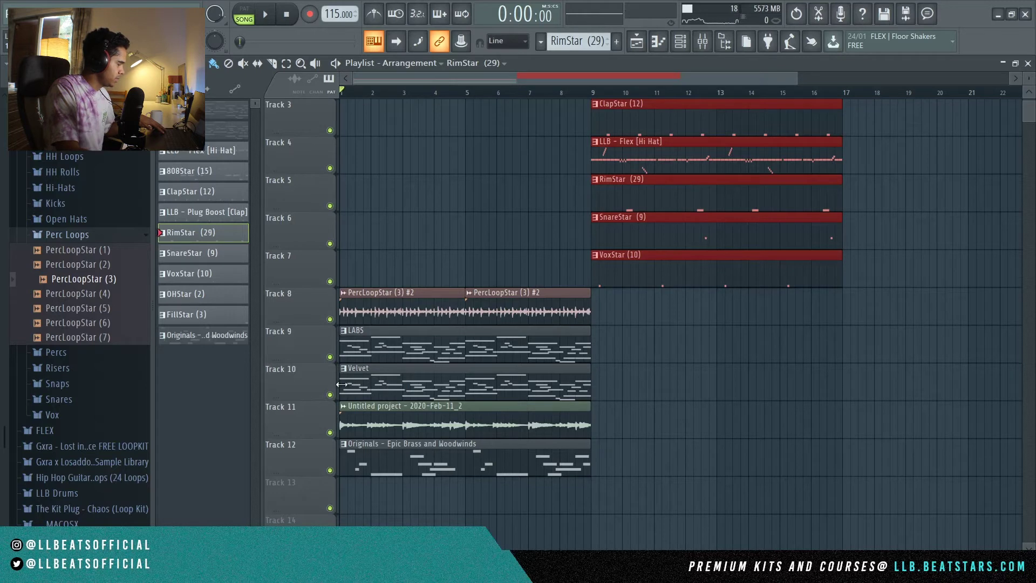
Step: Trim the LABS and Velvet clips to start at bar 5 and remove the Epic Brass and Woodwinds clip from the intro
{"action": "left_click_drag", "start_coordinate": [344, 349], "coordinate": [435, 355]}
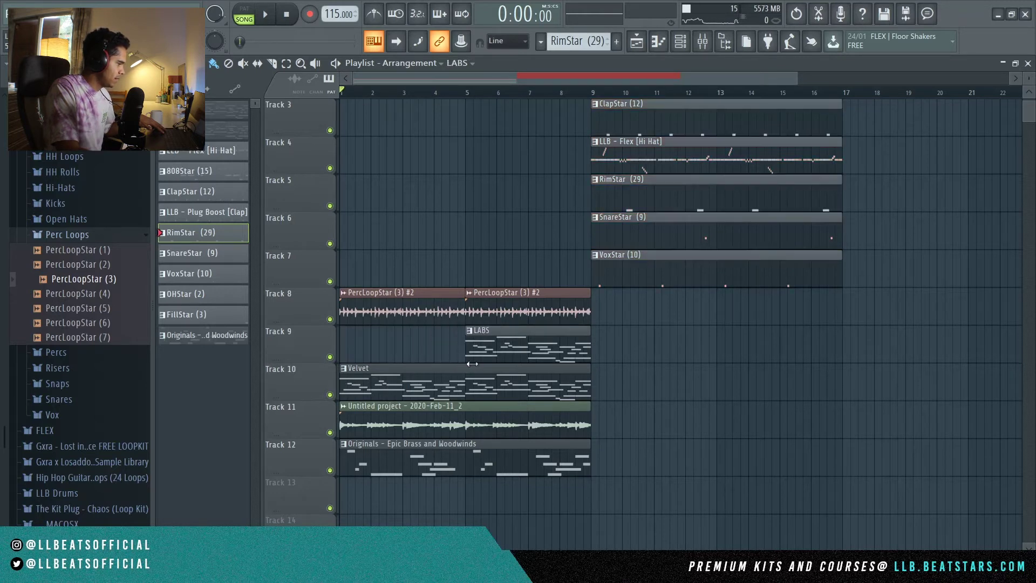
{"action": "scroll", "coordinate": [448, 309], "scroll_direction": "down", "scroll_amount": 2}
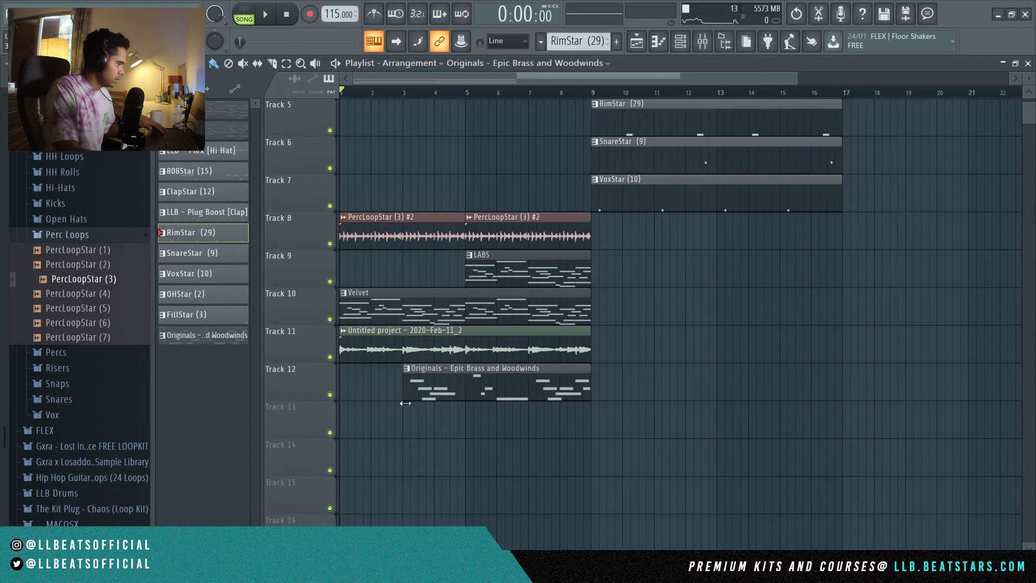
{"action": "right_click", "coordinate": [405, 403]}
{"action": "left_click_drag", "start_coordinate": [340, 310], "coordinate": [465, 310]}
{"action": "key", "text": "space"}
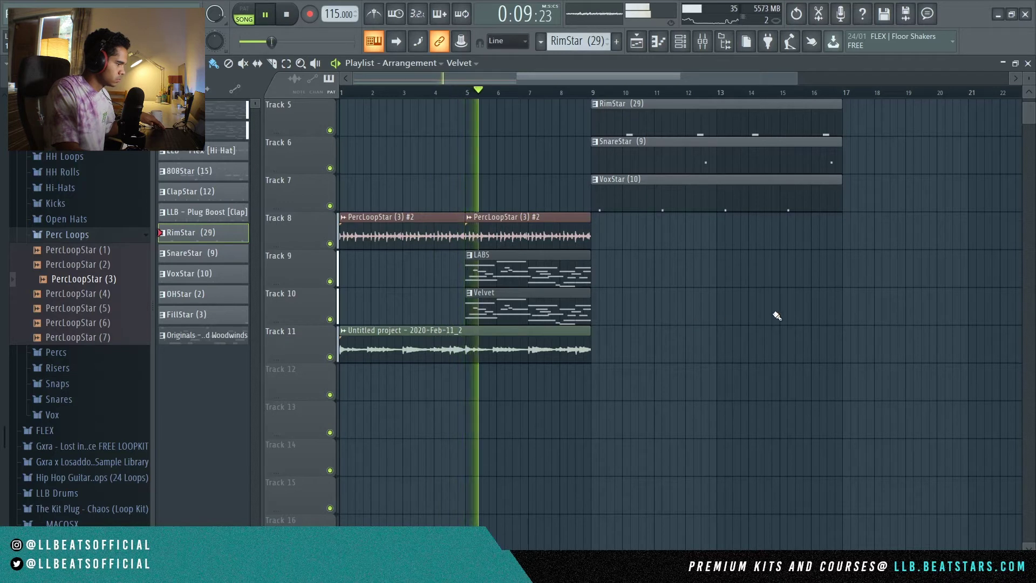
Step: Repeat the recorded audio at bar 9 and fill bars 17 to 24 with copies of the drum, percussion loop and all melody clips
{"action": "left_click_drag", "start_coordinate": [497, 343], "coordinate": [687, 344]}
{"action": "left_click_drag", "start_coordinate": [498, 236], "coordinate": [941, 264]}
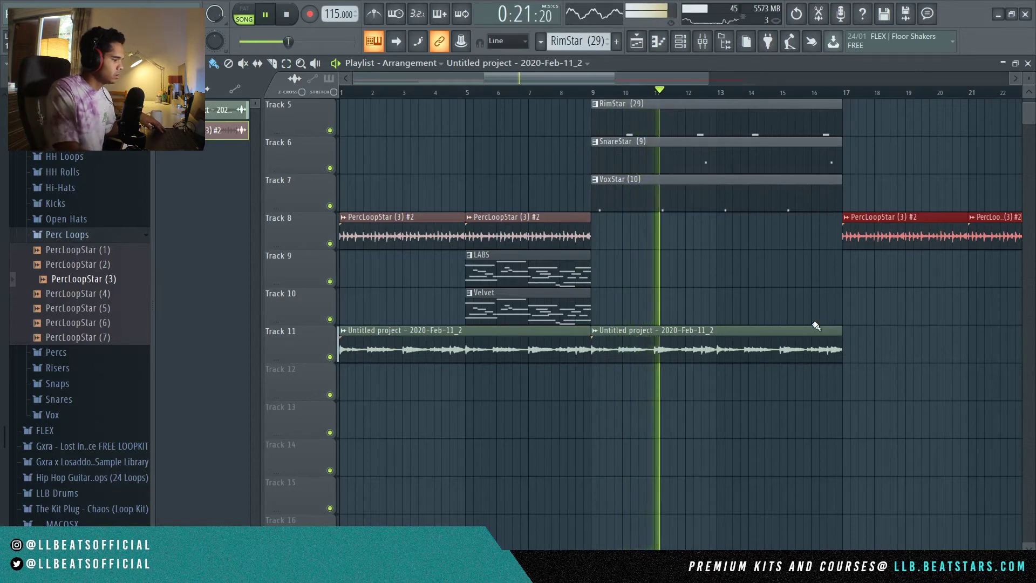
{"action": "left_click", "coordinate": [839, 348]}
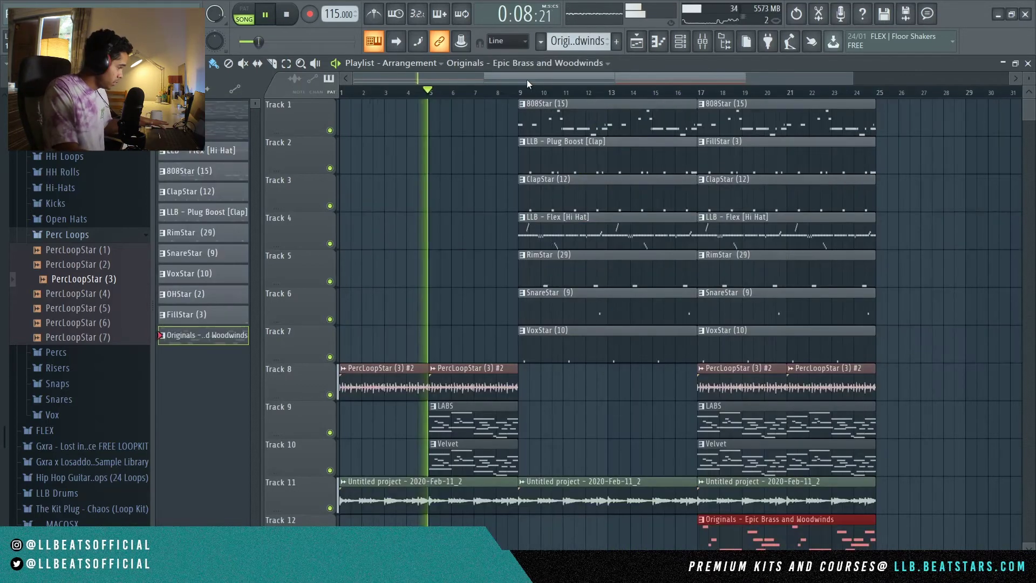
{"action": "key", "text": "space"}
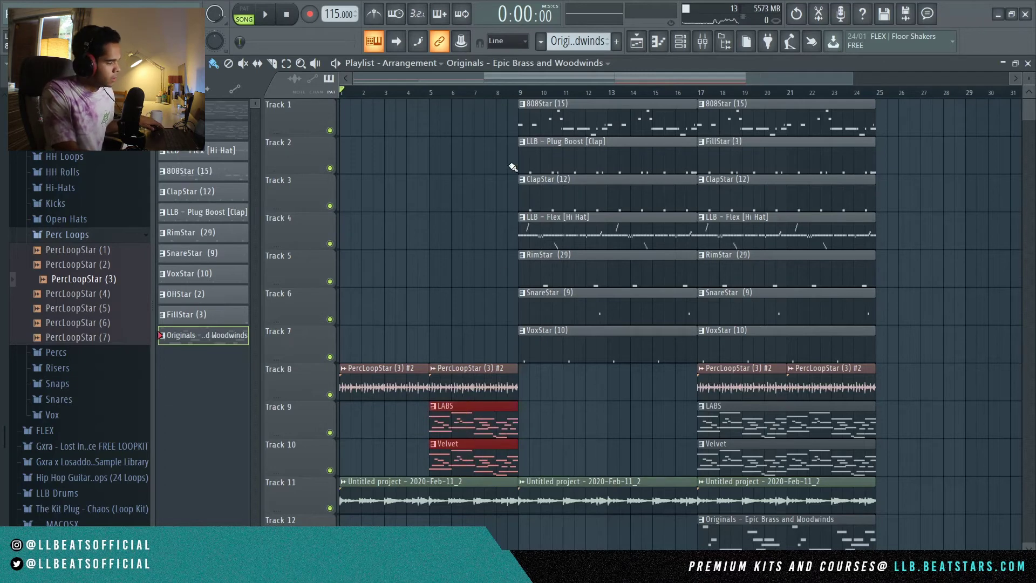
Step: Examine which drum, percussion loop and melody clips make up the sections starting at bars 9 and 17
{"action": "left_click_drag", "start_coordinate": [607, 135], "coordinate": [605, 299]}
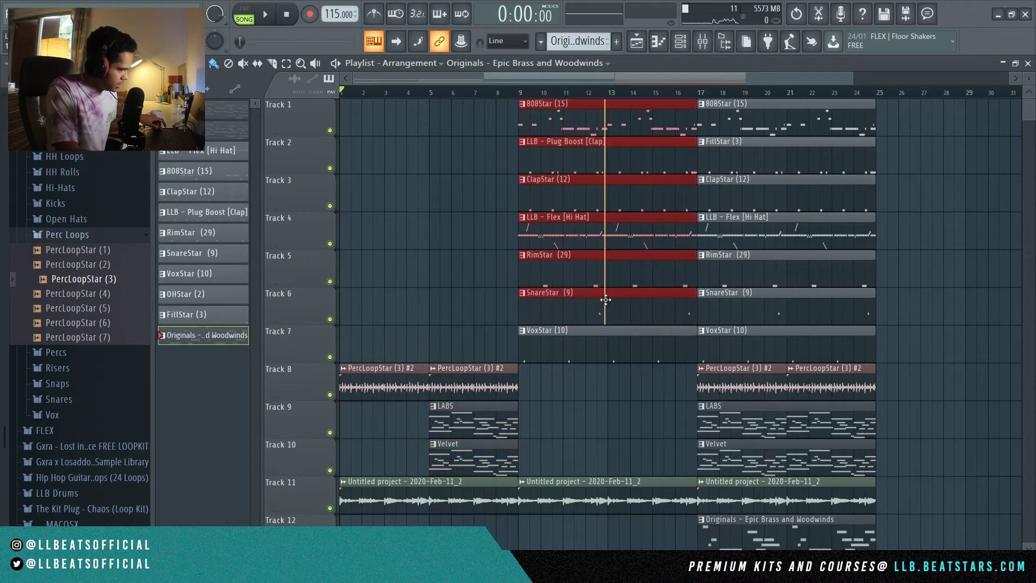
{"action": "left_click", "coordinate": [577, 495]}
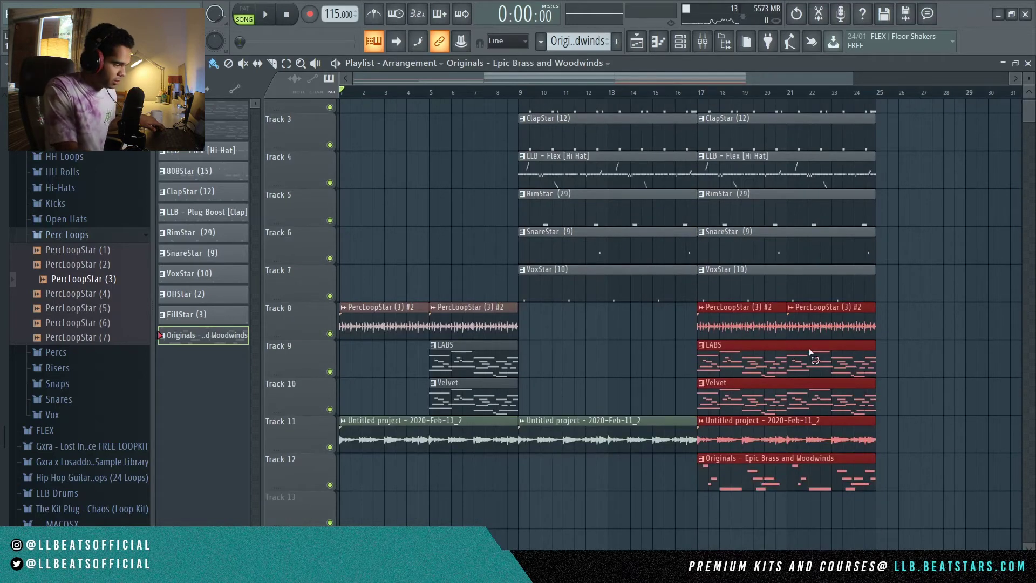
{"action": "left_click_drag", "start_coordinate": [757, 322], "coordinate": [839, 376]}
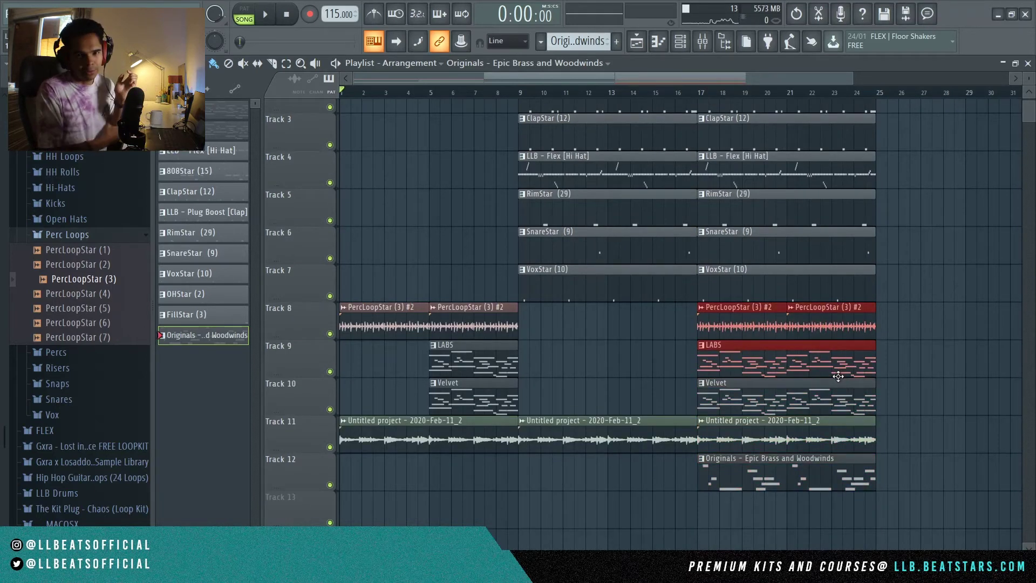
{"action": "left_click", "coordinate": [556, 417]}
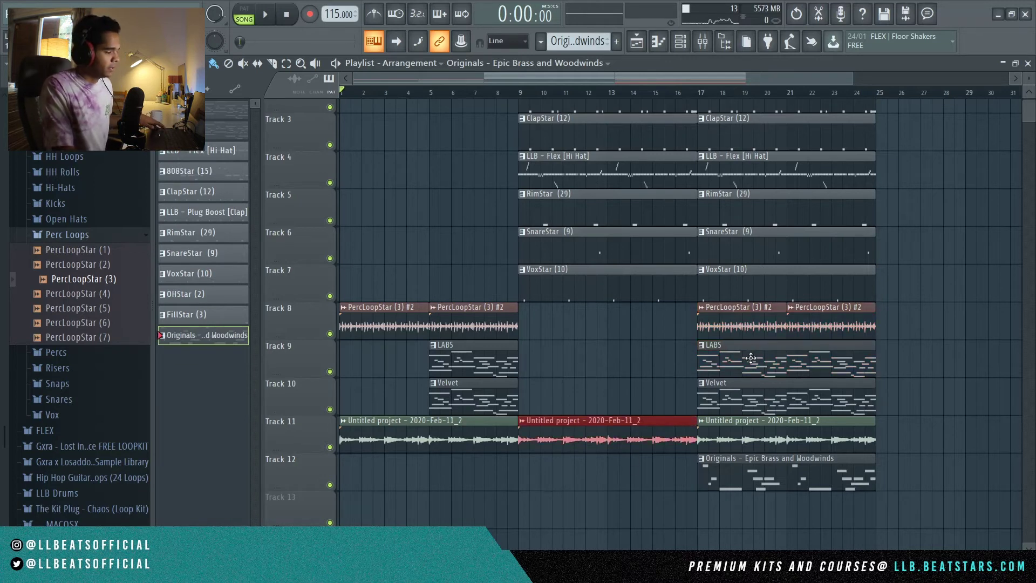
{"action": "left_click_drag", "start_coordinate": [726, 302], "coordinate": [849, 502]}
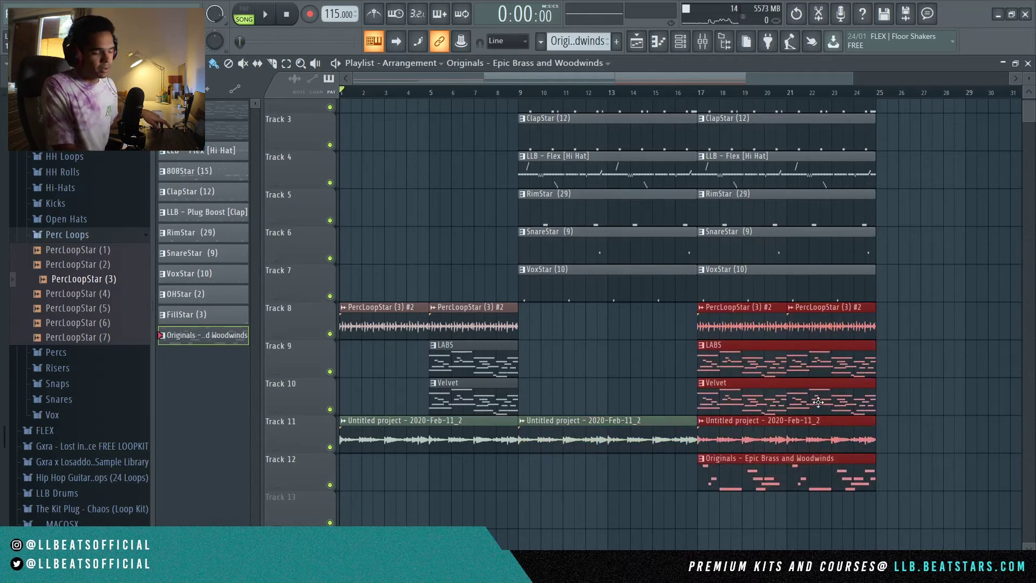
{"action": "left_click_drag", "start_coordinate": [774, 304], "coordinate": [837, 451]}
{"action": "scroll", "coordinate": [715, 316], "scroll_direction": "up", "scroll_amount": 2}
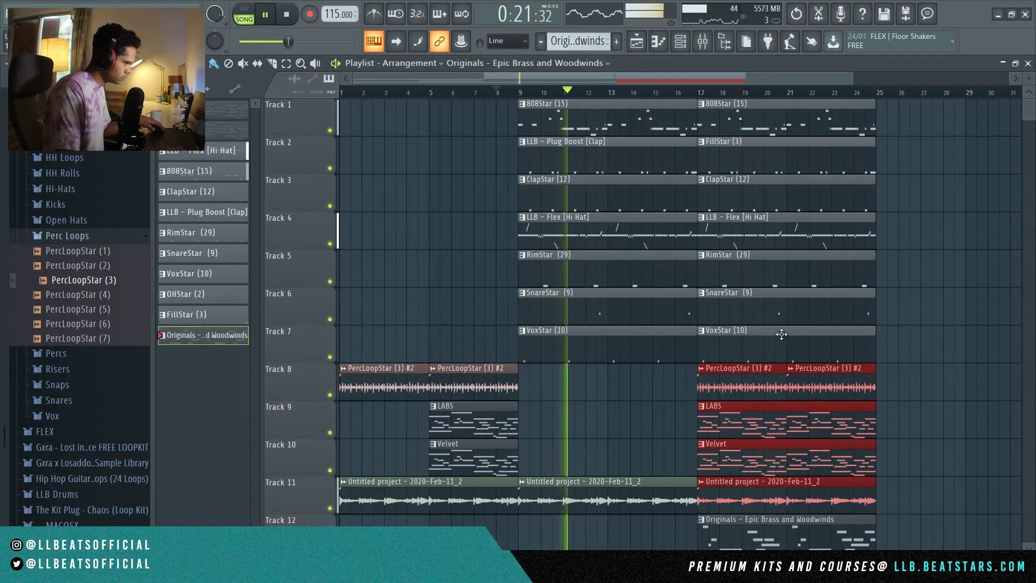
{"action": "scroll", "coordinate": [787, 356], "scroll_direction": "down", "scroll_amount": 2}
{"action": "scroll", "coordinate": [721, 403], "scroll_direction": "up", "scroll_amount": 2}
Step: Trim all drum clips of the section starting at bar 17 so they end at bar 24
{"action": "left_click_drag", "start_coordinate": [755, 348], "coordinate": [842, 116]}
{"action": "left_click_drag", "start_coordinate": [874, 123], "coordinate": [852, 123]}
{"action": "scroll", "coordinate": [847, 162], "scroll_direction": "down", "scroll_amount": 2}
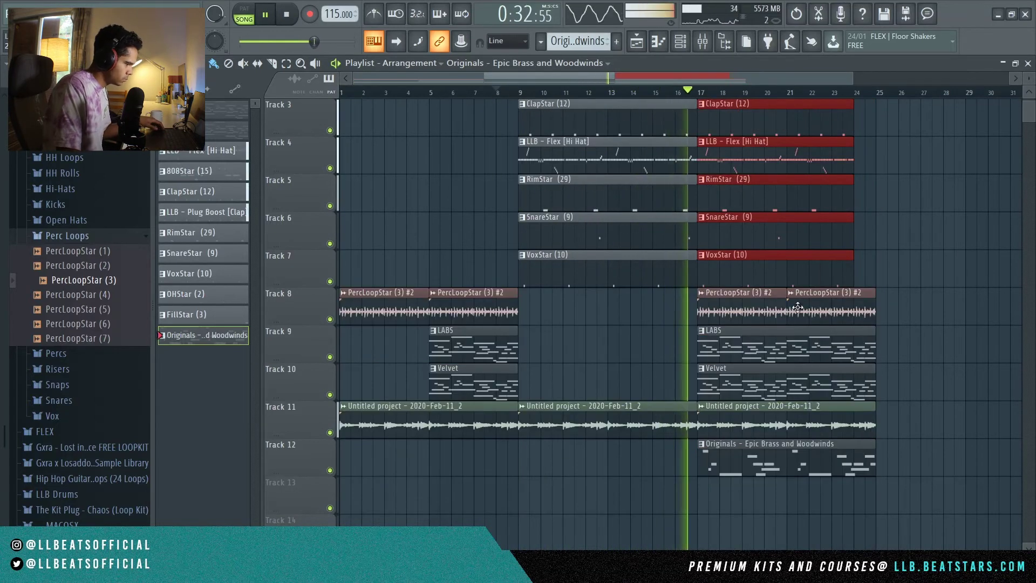
{"action": "key", "text": "F6"}
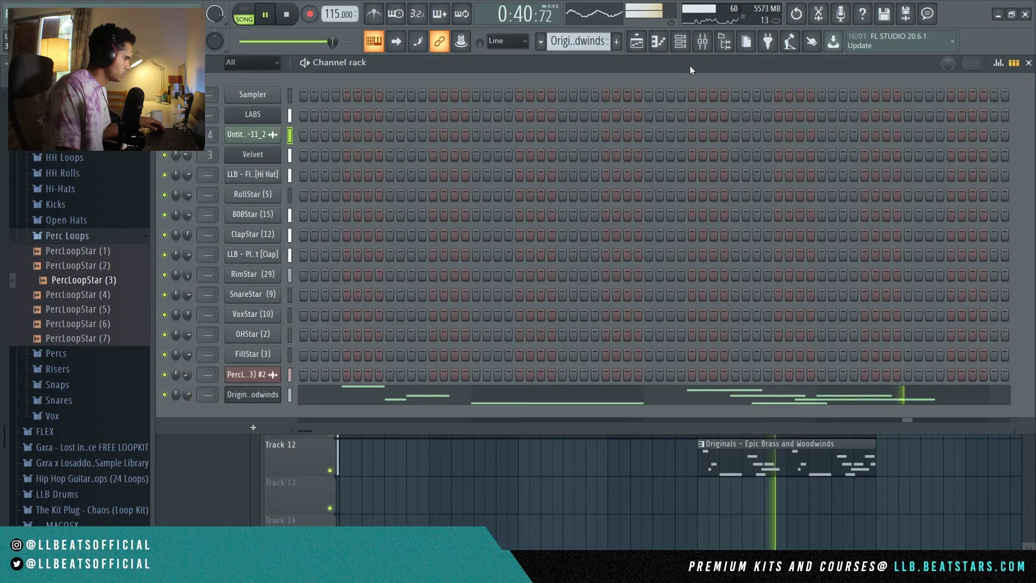
{"action": "left_click", "coordinate": [680, 41]}
Step: Copy the drum and recorded audio clips of the bar 9 section to bar 25
{"action": "left_click_drag", "start_coordinate": [556, 507], "coordinate": [637, 92]}
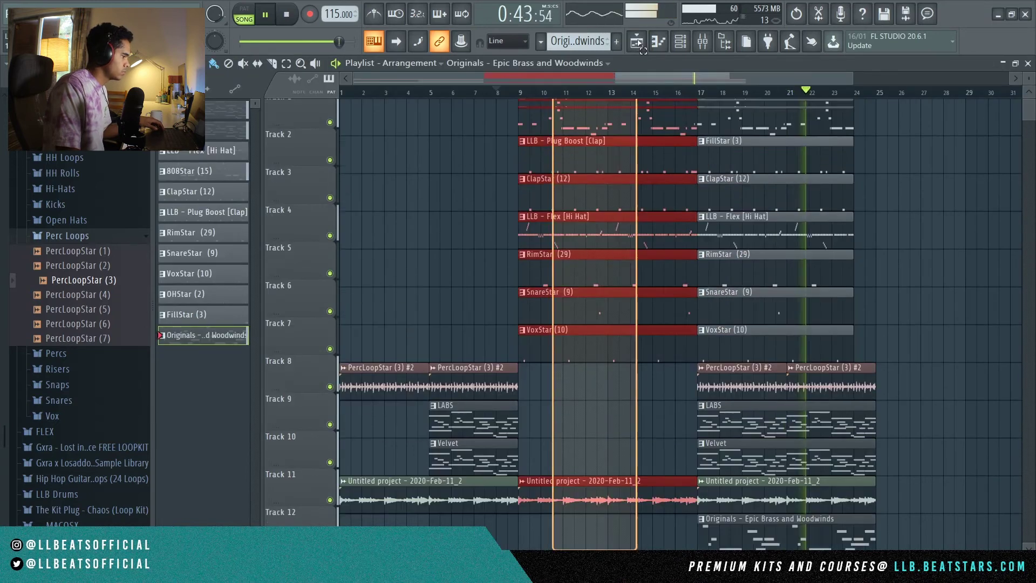
{"action": "left_click_drag", "start_coordinate": [637, 140], "coordinate": [993, 140]}
{"action": "left_click_drag", "start_coordinate": [777, 76], "coordinate": [876, 76]}
Step: Build a section at bar 33 from copies of the drum, PercLoopStar, LABS, Velvet and recorded audio clips
{"action": "scroll", "coordinate": [763, 361], "scroll_direction": "down", "scroll_amount": 1}
{"action": "left_click_drag", "start_coordinate": [777, 378], "coordinate": [977, 405]}
{"action": "left_click_drag", "start_coordinate": [834, 455], "coordinate": [976, 456]}
{"action": "scroll", "coordinate": [928, 377], "scroll_direction": "up", "scroll_amount": 1}
{"action": "left_click_drag", "start_coordinate": [896, 348], "coordinate": [809, 116]}
{"action": "left_click_drag", "start_coordinate": [817, 127], "coordinate": [960, 127]}
{"action": "left_click_drag", "start_coordinate": [783, 391], "coordinate": [669, 375]}
{"action": "left_click_drag", "start_coordinate": [718, 377], "coordinate": [1003, 377]}
{"action": "scroll", "coordinate": [993, 372], "scroll_direction": "down", "scroll_amount": 1}
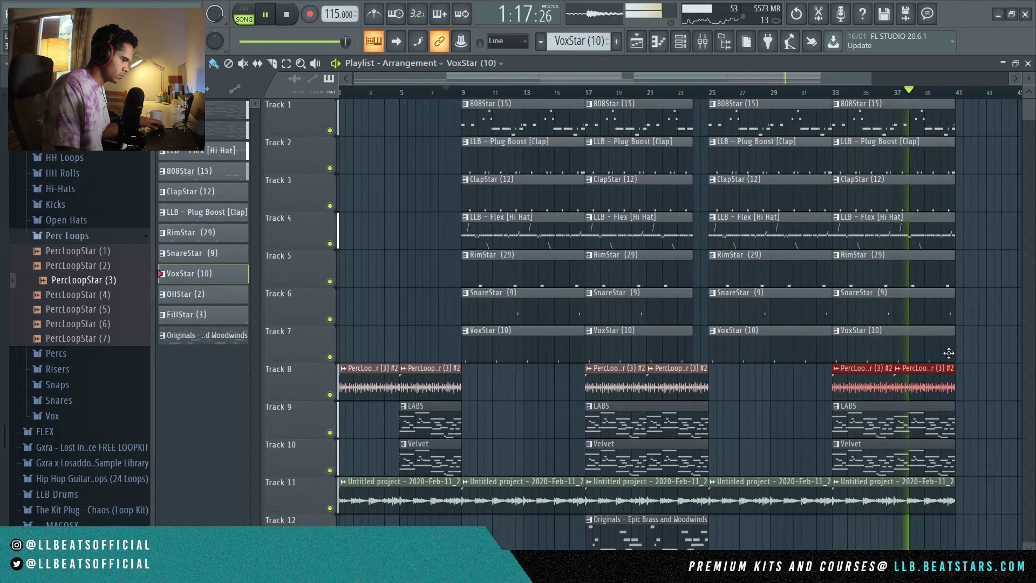
Step: Trim all drum clips of the section starting at bar 33 so they end at bar 39
{"action": "left_click_drag", "start_coordinate": [948, 354], "coordinate": [890, 116]}
{"action": "left_click", "coordinate": [976, 116], "text": "ctrl"}
{"action": "left_click_drag", "start_coordinate": [977, 116], "coordinate": [917, 346]}
{"action": "left_click_drag", "start_coordinate": [953, 346], "coordinate": [923, 345]}
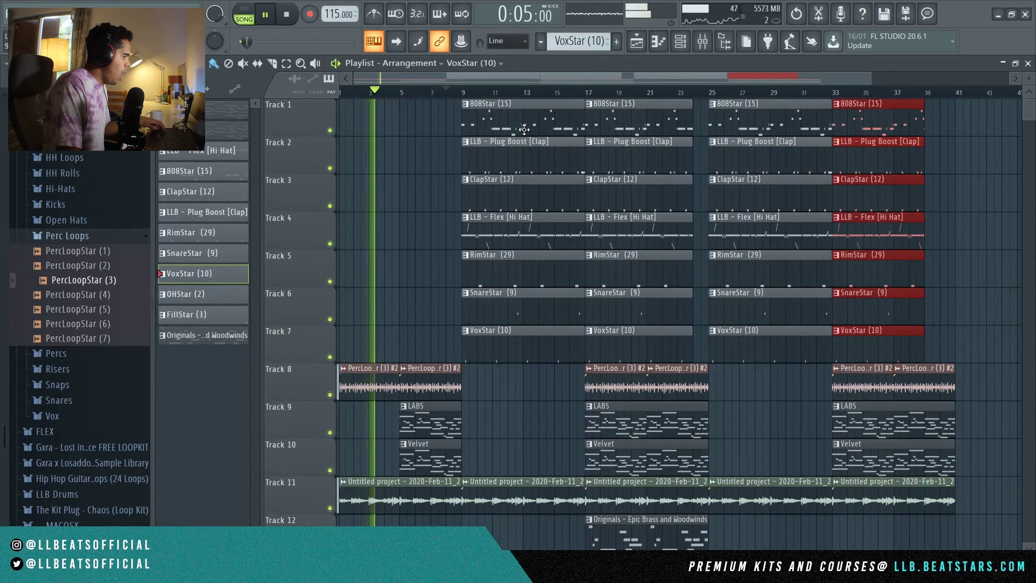
Step: Review which drum, percussion, melody and recorded audio clips make up the sections at bars 25 and 33
{"action": "key", "text": "space"}
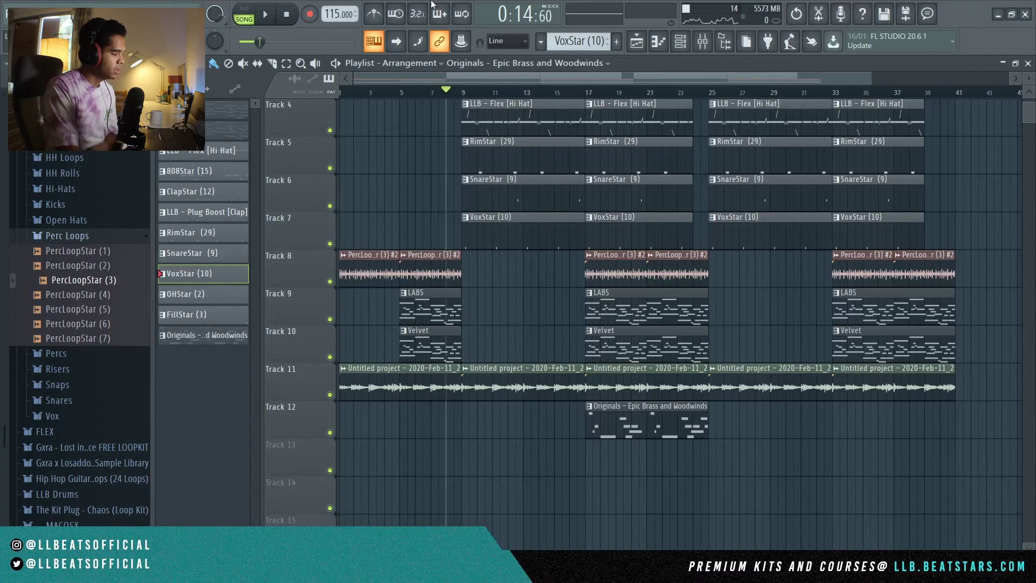
{"action": "scroll", "coordinate": [802, 144], "scroll_direction": "up", "scroll_amount": 3}
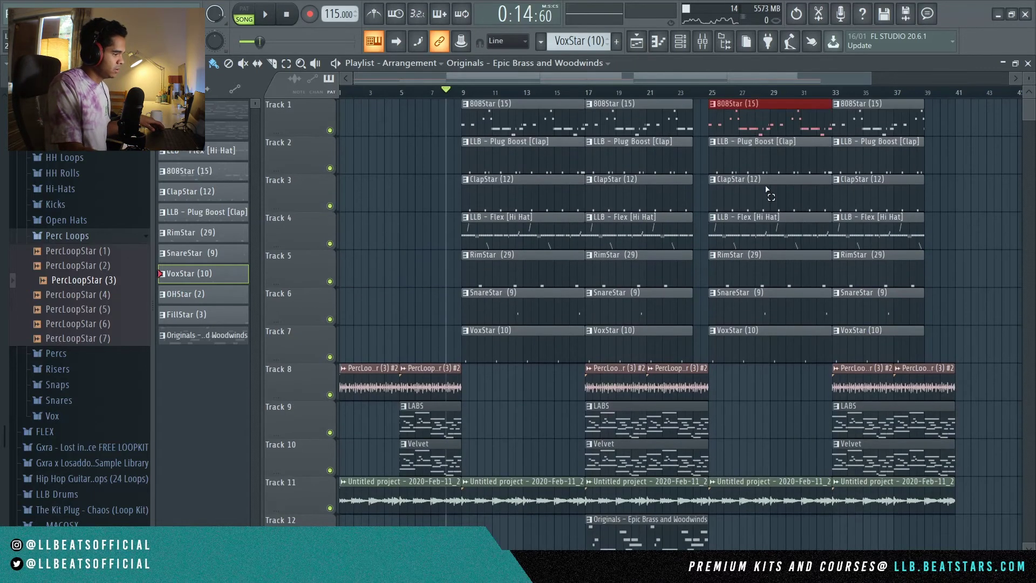
{"action": "left_click_drag", "start_coordinate": [766, 190], "coordinate": [772, 326]}
{"action": "scroll", "coordinate": [778, 419], "scroll_direction": "down", "scroll_amount": 2}
{"action": "left_click", "coordinate": [784, 408], "text": "ctrl"}
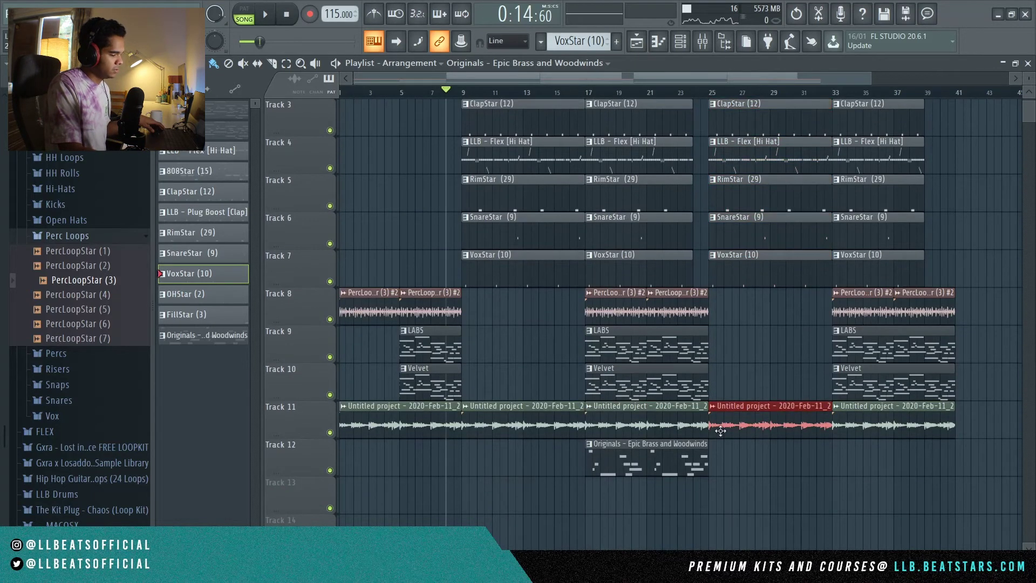
{"action": "scroll", "coordinate": [872, 308], "scroll_direction": "up", "scroll_amount": 2}
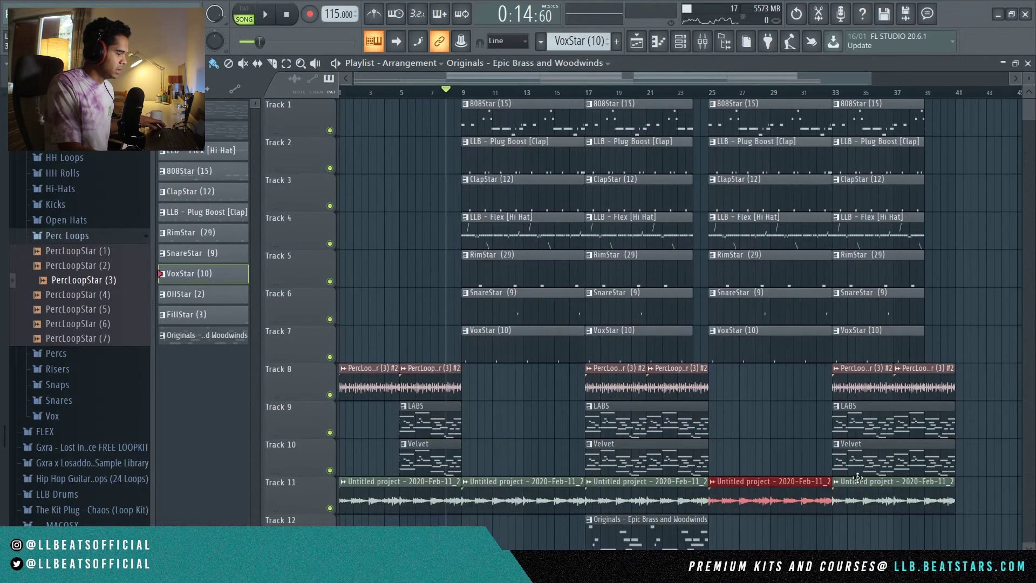
{"action": "left_click_drag", "start_coordinate": [926, 421], "coordinate": [863, 367]}
{"action": "scroll", "coordinate": [743, 477], "scroll_direction": "down", "scroll_amount": 2}
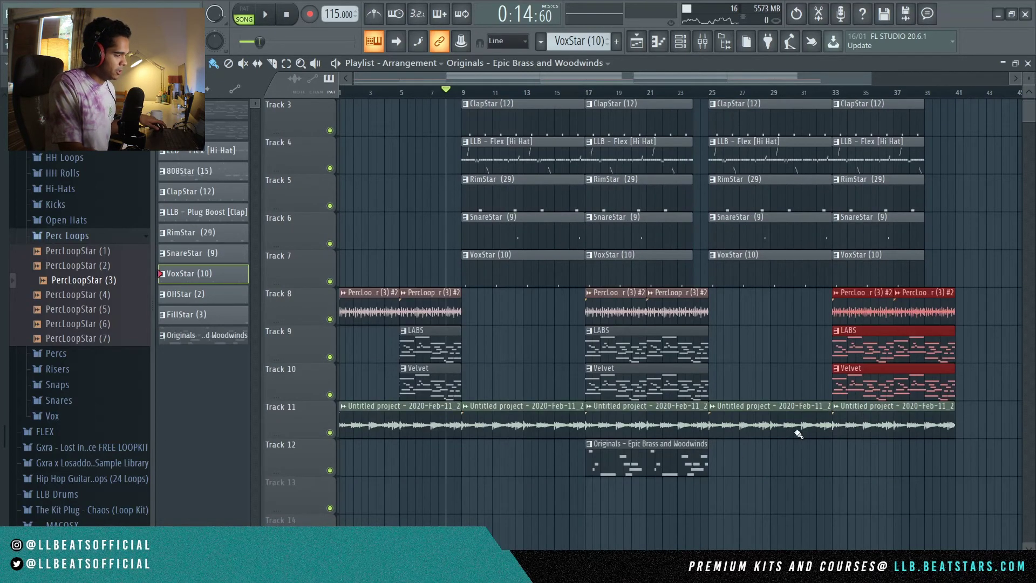
{"action": "scroll", "coordinate": [821, 234], "scroll_direction": "up", "scroll_amount": 2}
{"action": "scroll", "coordinate": [897, 219], "scroll_direction": "up", "scroll_amount": 3, "text": "ctrl"}
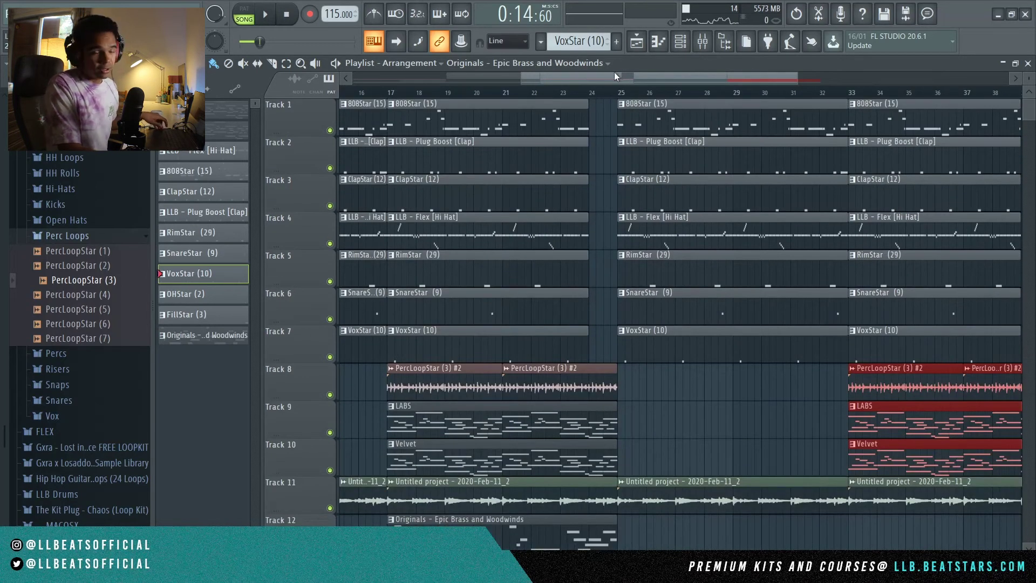
Step: Select all clips from bar 9 to bar 41 on every track and copy the whole block to bar 41
{"action": "left_click_drag", "start_coordinate": [521, 79], "coordinate": [354, 79]}
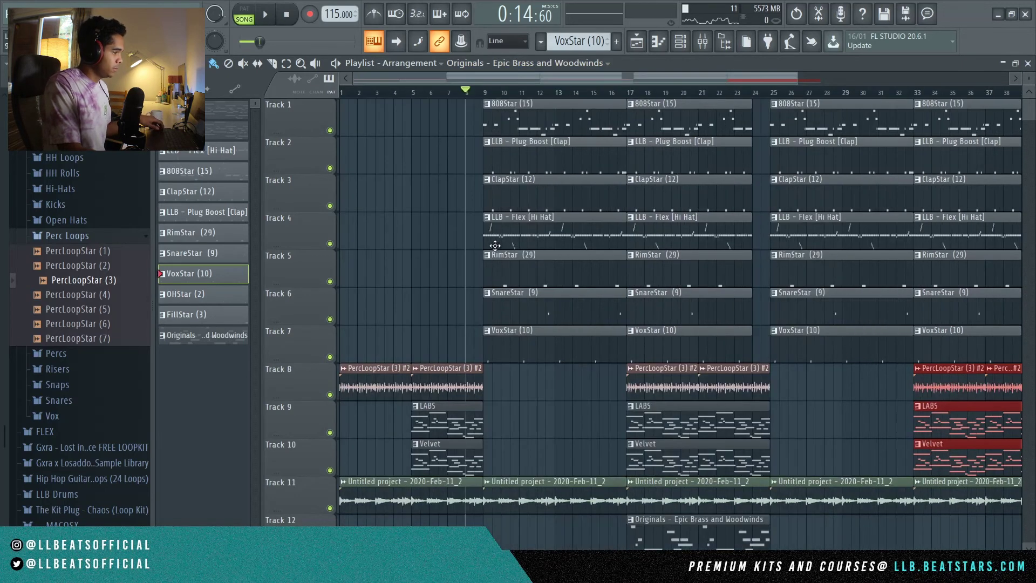
{"action": "left_click_drag", "start_coordinate": [507, 126], "coordinate": [1014, 468], "text": "ctrl"}
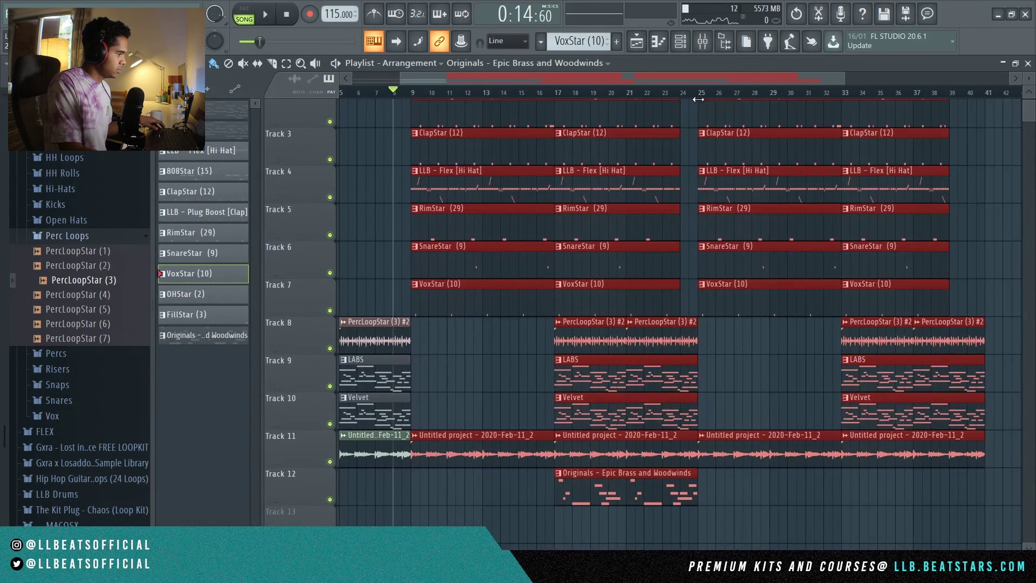
{"action": "left_click_drag", "start_coordinate": [843, 79], "coordinate": [911, 67]}
{"action": "left_click_drag", "start_coordinate": [813, 79], "coordinate": [745, 81]}
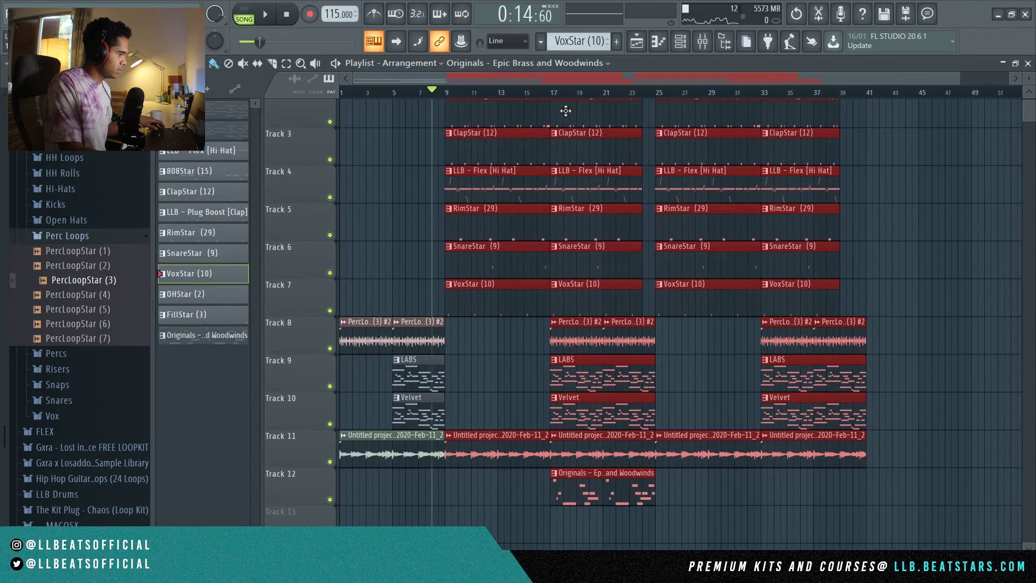
{"action": "scroll", "coordinate": [580, 293], "scroll_direction": "up", "scroll_amount": 2}
{"action": "scroll", "coordinate": [580, 293], "scroll_direction": "up", "scroll_amount": 1}
{"action": "mouse_move", "coordinate": [465, 114]}
{"action": "left_mouse_down", "text": "shift"}
{"action": "mouse_move", "coordinate": [944, 165]}
{"action": "mouse_move", "coordinate": [896, 173]}
{"action": "left_mouse_up", "text": "shift"}
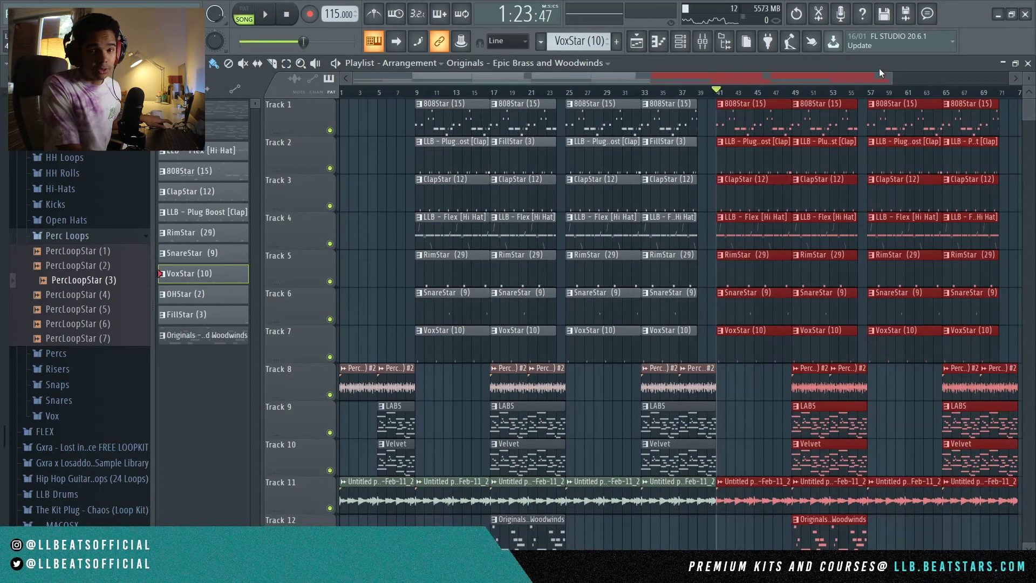
Step: Start a closing section at bar 73 with copies of the LABS clip and the bar 57 drum clips
{"action": "left_click_drag", "start_coordinate": [863, 77], "coordinate": [947, 82]}
{"action": "left_click_drag", "start_coordinate": [803, 125], "coordinate": [907, 524], "text": "ctrl"}
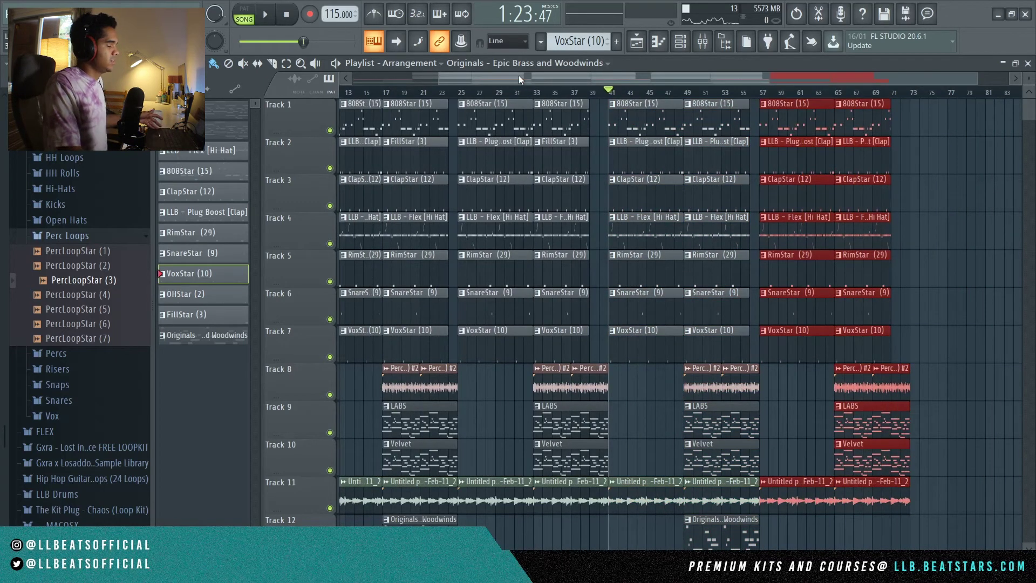
{"action": "left_click_drag", "start_coordinate": [845, 79], "coordinate": [929, 85]}
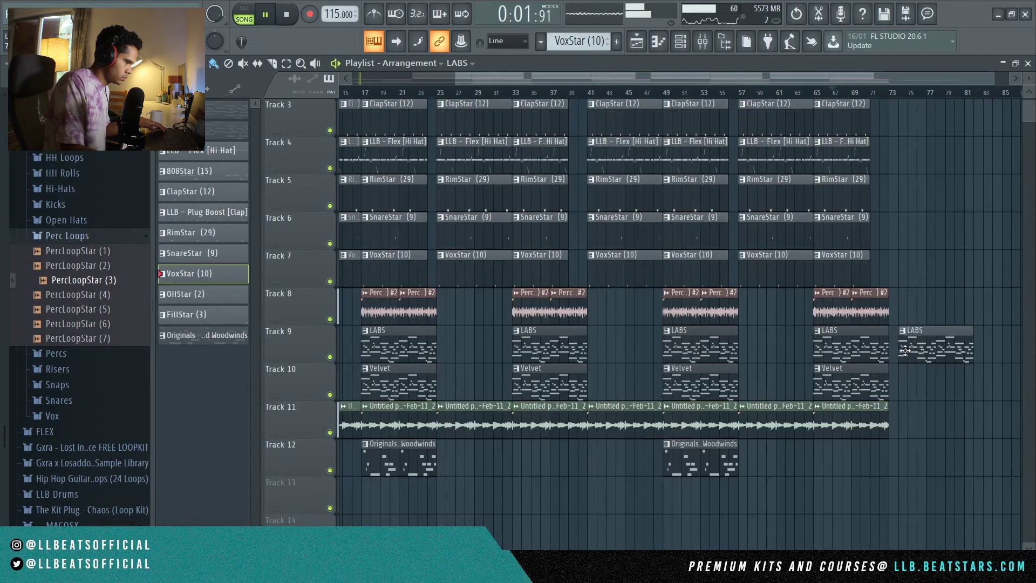
{"action": "left_click_drag", "start_coordinate": [781, 328], "coordinate": [767, 106]}
{"action": "left_click_drag", "start_coordinate": [772, 147], "coordinate": [922, 152]}
{"action": "left_click", "coordinate": [891, 94]}
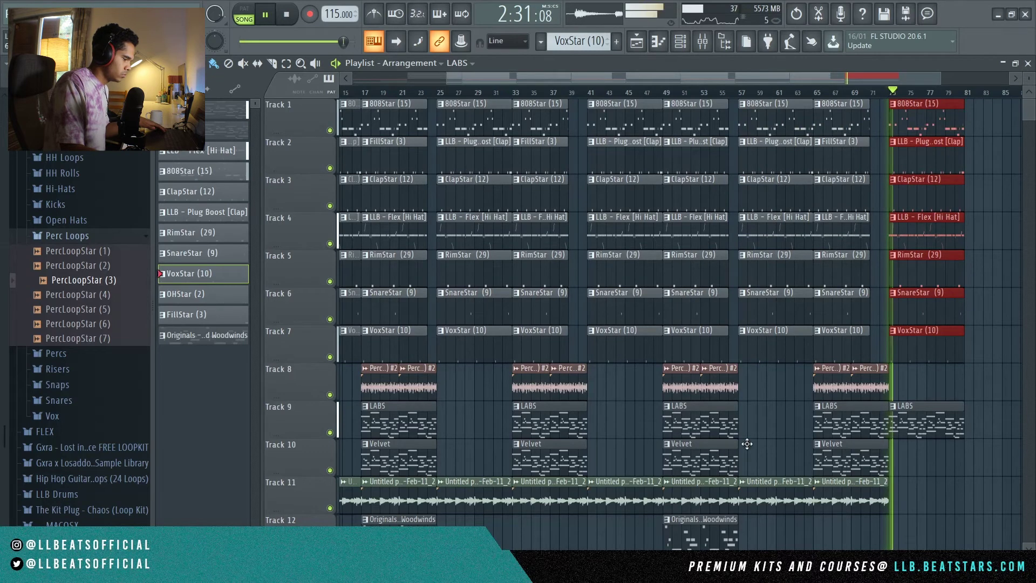
Step: Copy the Velvet clip and the Originals - Epic Brass and Woodwinds clip into the closing section at bar 73
{"action": "left_click_drag", "start_coordinate": [857, 460], "coordinate": [938, 469]}
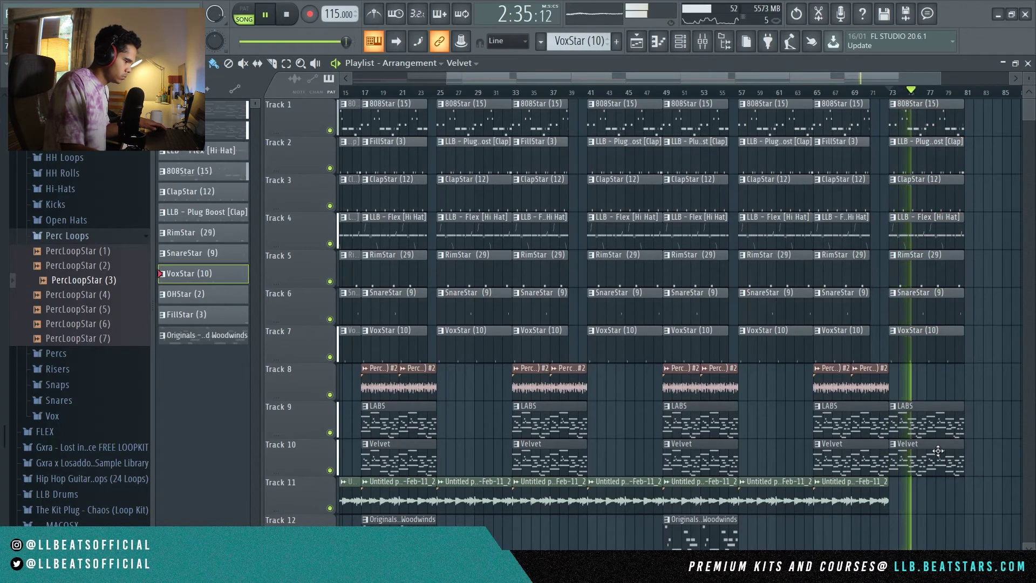
{"action": "scroll", "coordinate": [874, 421], "scroll_direction": "down", "scroll_amount": 2}
{"action": "mouse_move", "coordinate": [695, 465]}
{"action": "left_mouse_down"}
{"action": "mouse_move", "coordinate": [938, 476]}
{"action": "mouse_move", "coordinate": [915, 478]}
{"action": "left_mouse_up"}
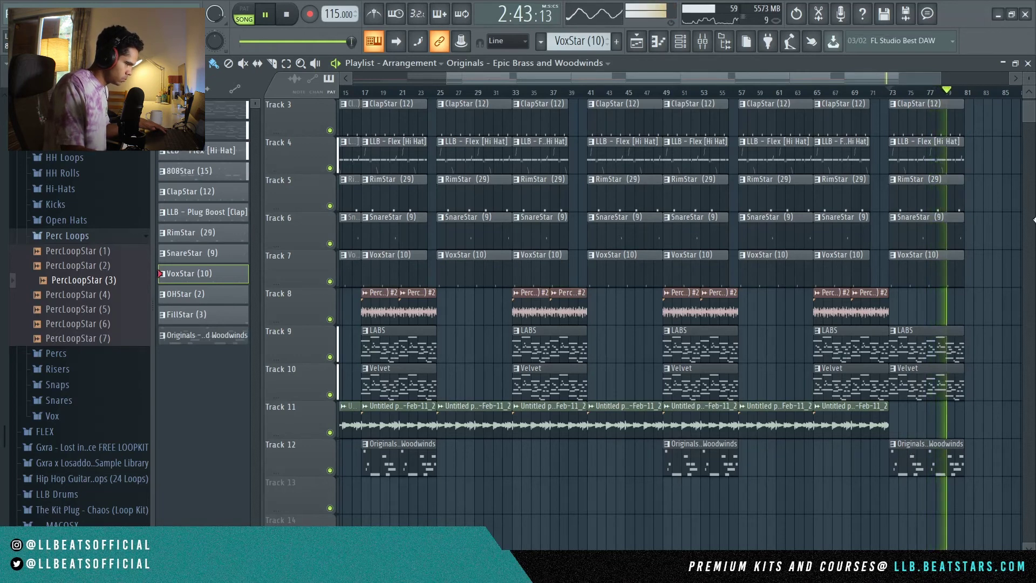
Step: Create a volume automation clip for the recorded audio's mixer track and shape it as a fade-out over the closing section
{"action": "left_click_drag", "start_coordinate": [943, 77], "coordinate": [1034, 79]}
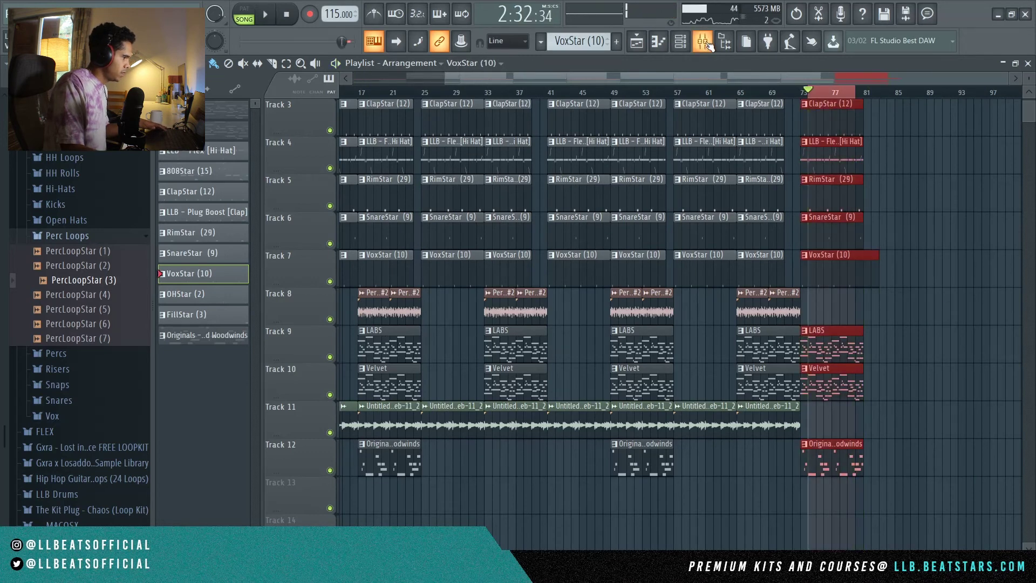
{"action": "left_click", "coordinate": [702, 41]}
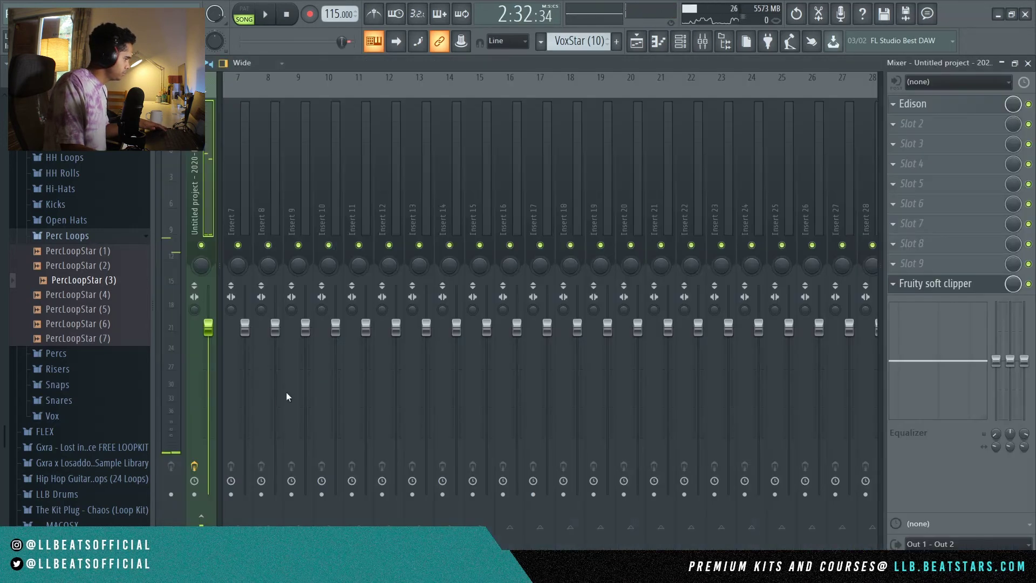
{"action": "right_click", "coordinate": [215, 327]}
{"action": "left_click", "coordinate": [267, 413]}
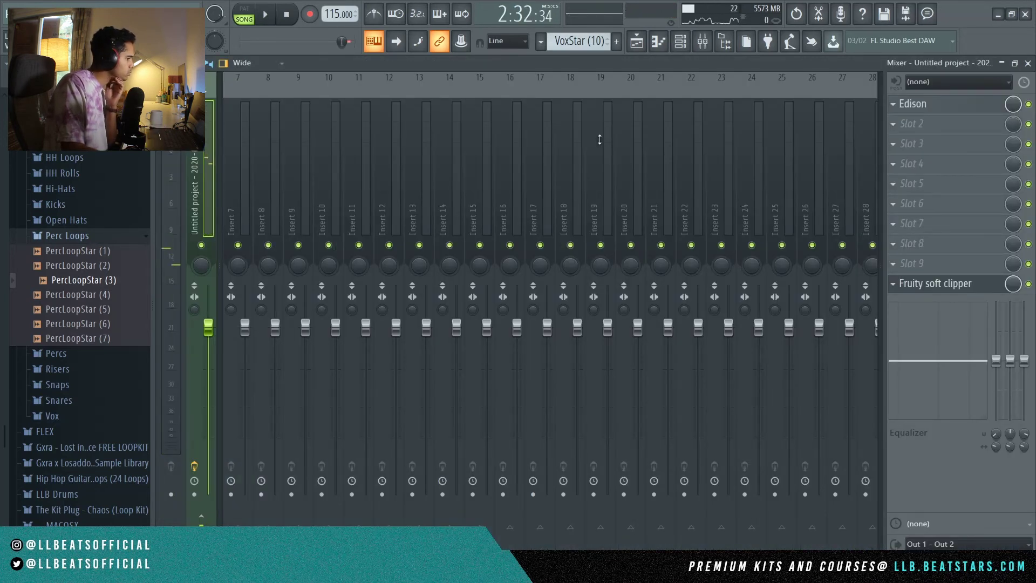
{"action": "left_click", "coordinate": [637, 46]}
{"action": "left_click_drag", "start_coordinate": [857, 305], "coordinate": [847, 324]}
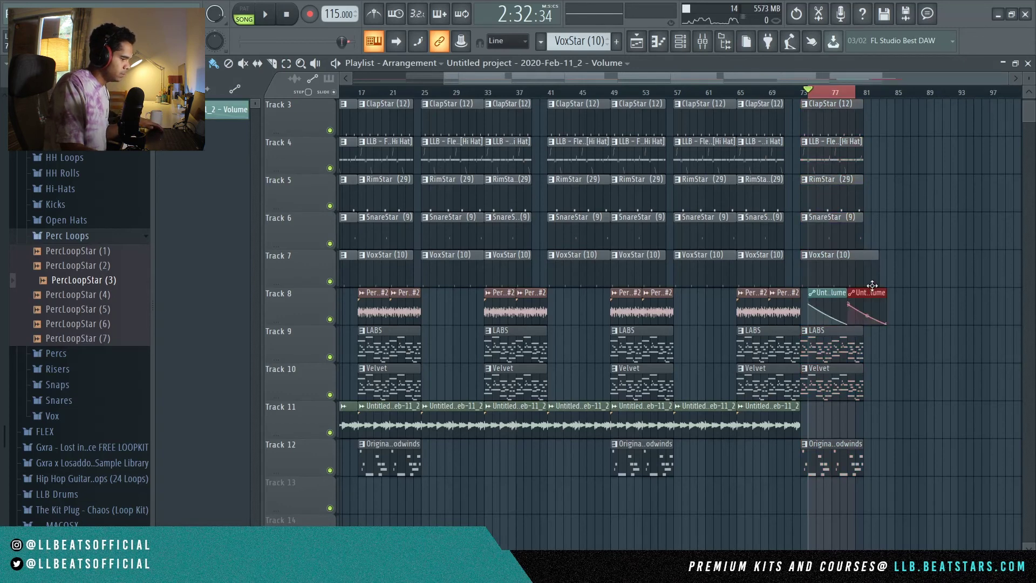
Step: Delete the duplicate volume automation clip that follows the fade-out on Track 8
{"action": "right_click", "coordinate": [873, 285]}
{"action": "key", "text": "ctrl+z"}
{"action": "right_click", "coordinate": [867, 295]}
Step: Play the closing section from bar 73 to the end to check the fade-out
{"action": "key", "text": "space"}
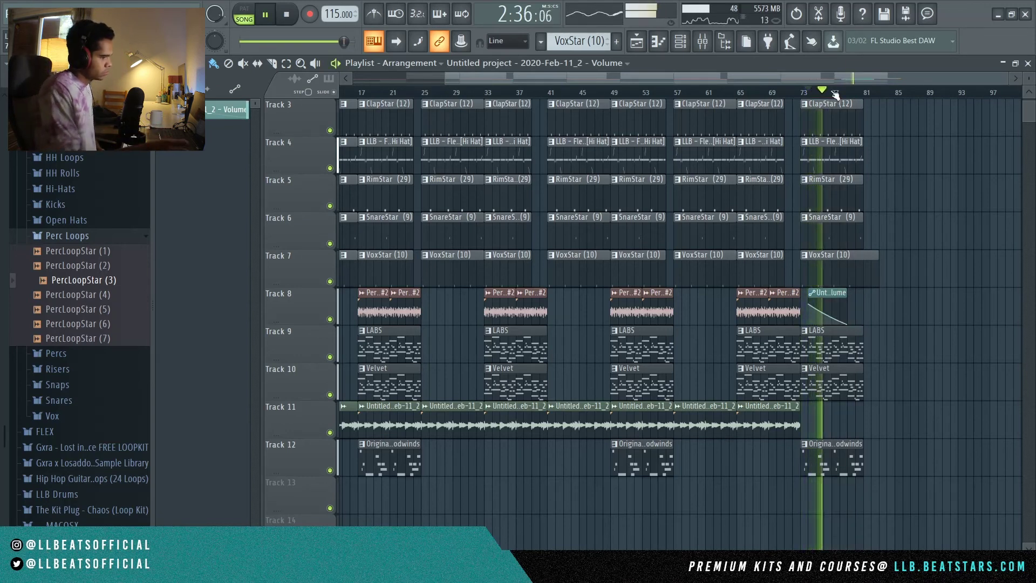
{"action": "scroll", "coordinate": [925, 79], "scroll_direction": "left", "scroll_amount": 4}
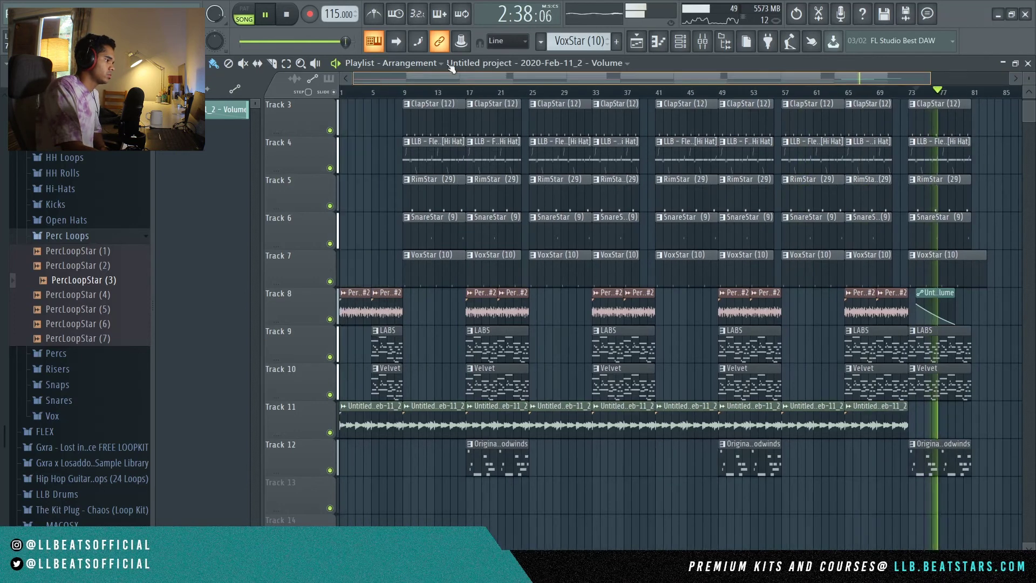
{"action": "scroll", "coordinate": [924, 77], "scroll_direction": "down", "scroll_amount": 2}
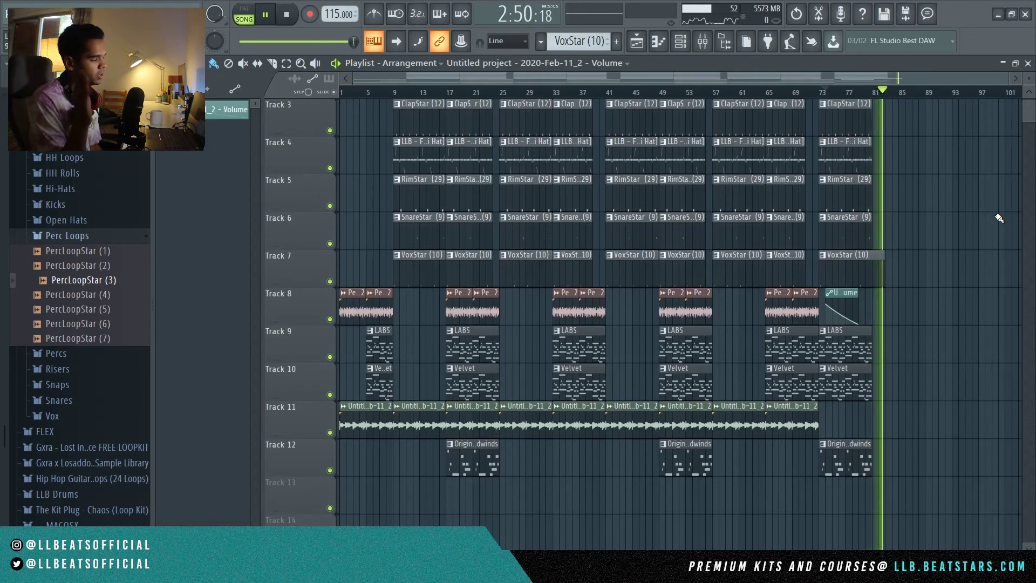
{"action": "key", "text": "space"}
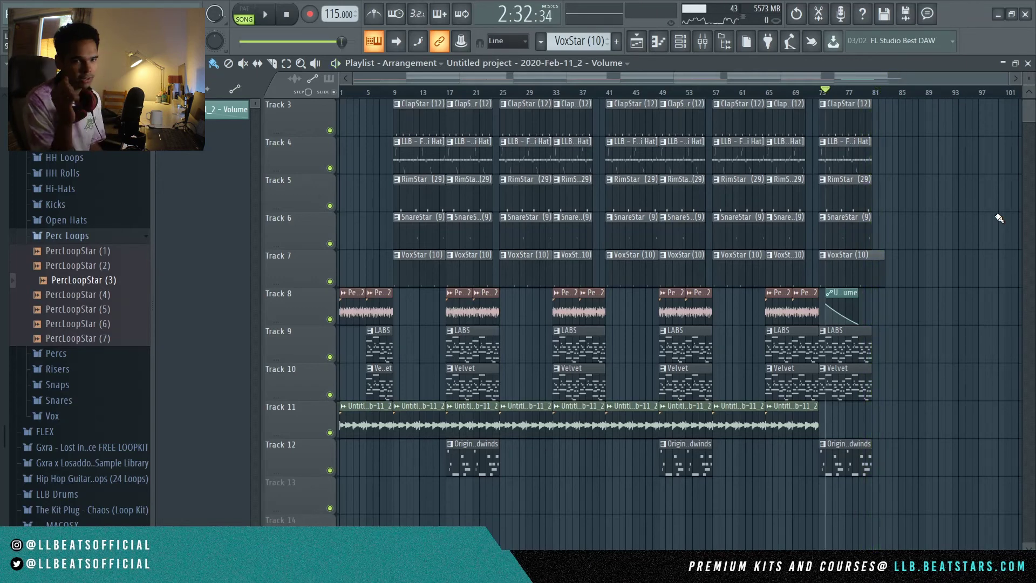